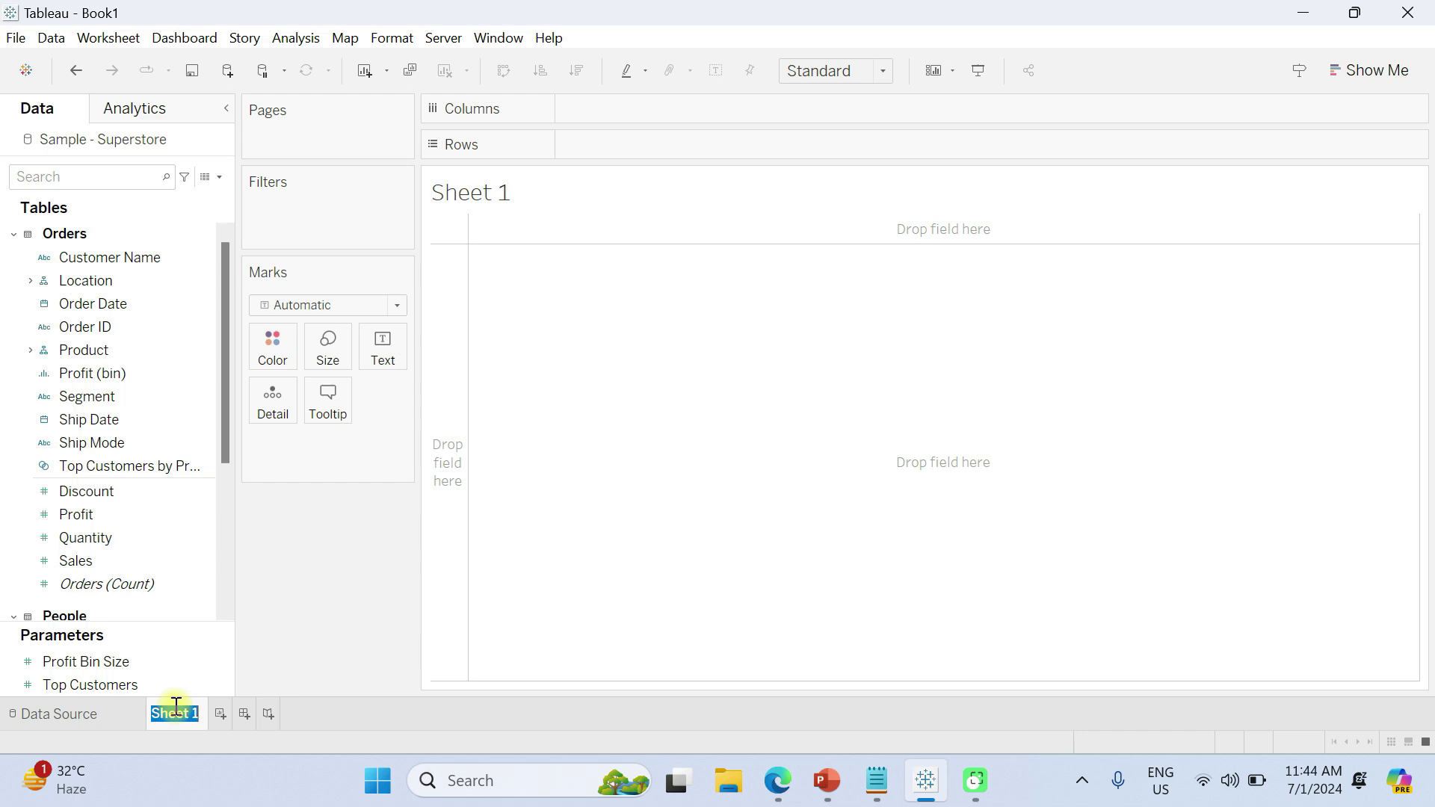
Rename the worksheet as "Bar in Bar Chart".
text(Bar in Bar)
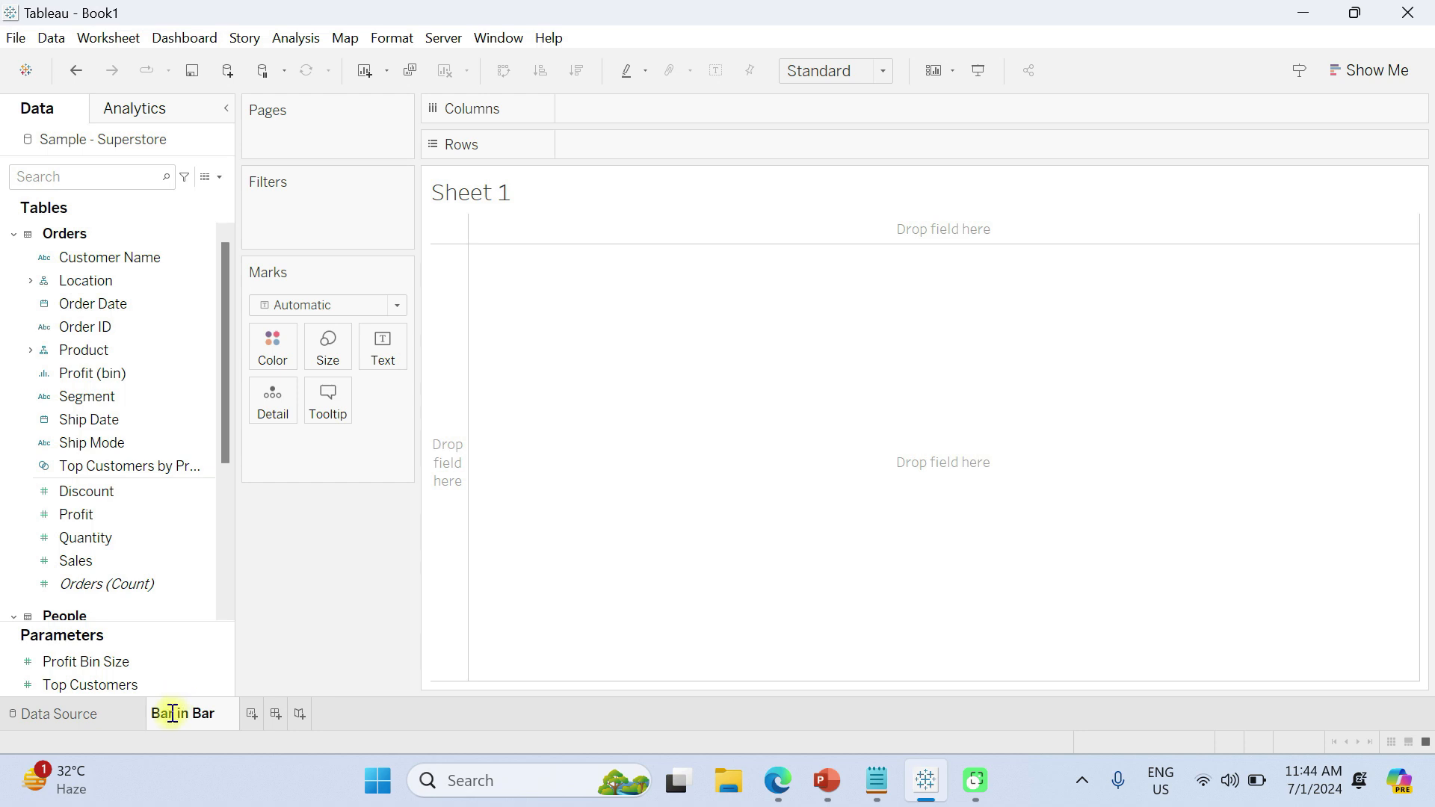
text( Chart)
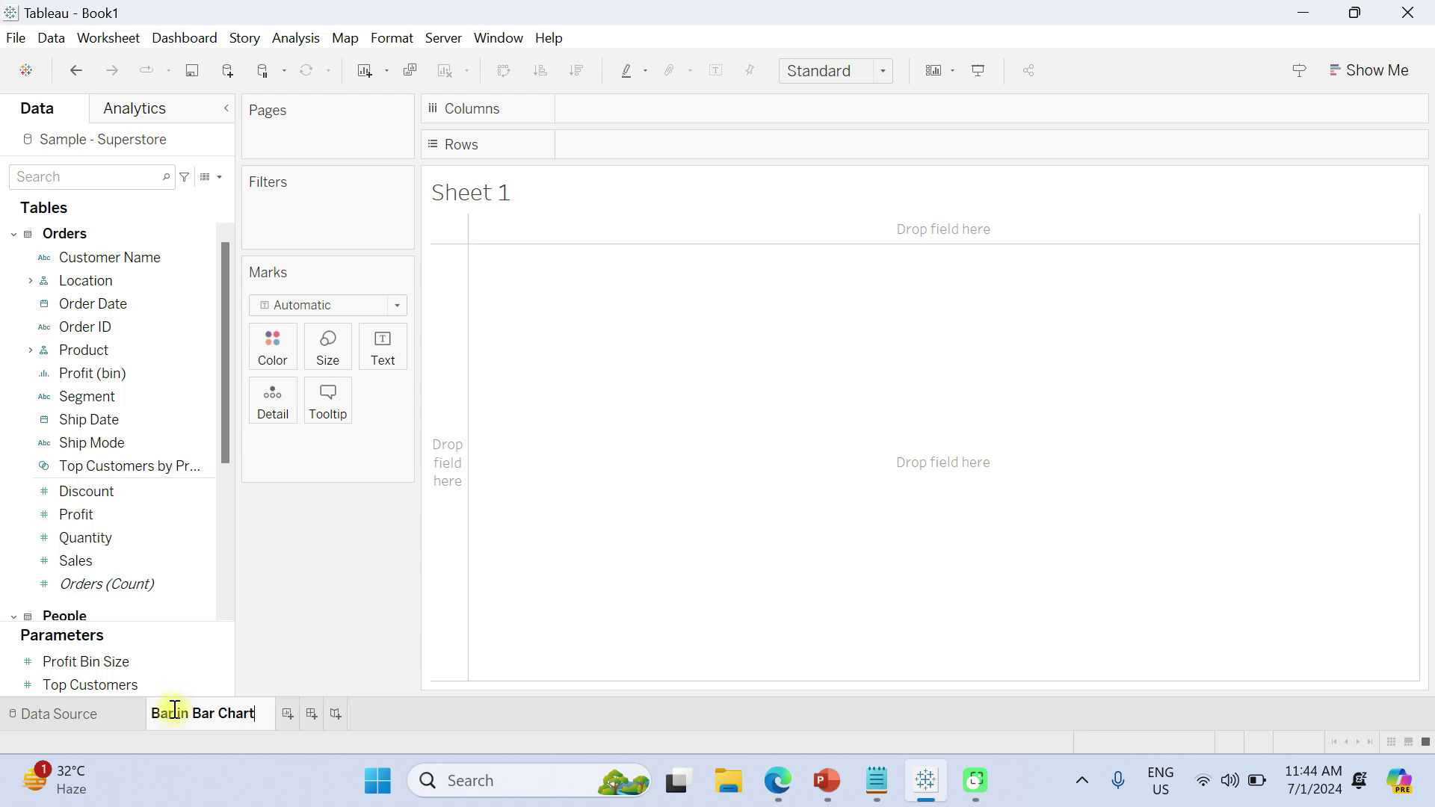
key(Return)
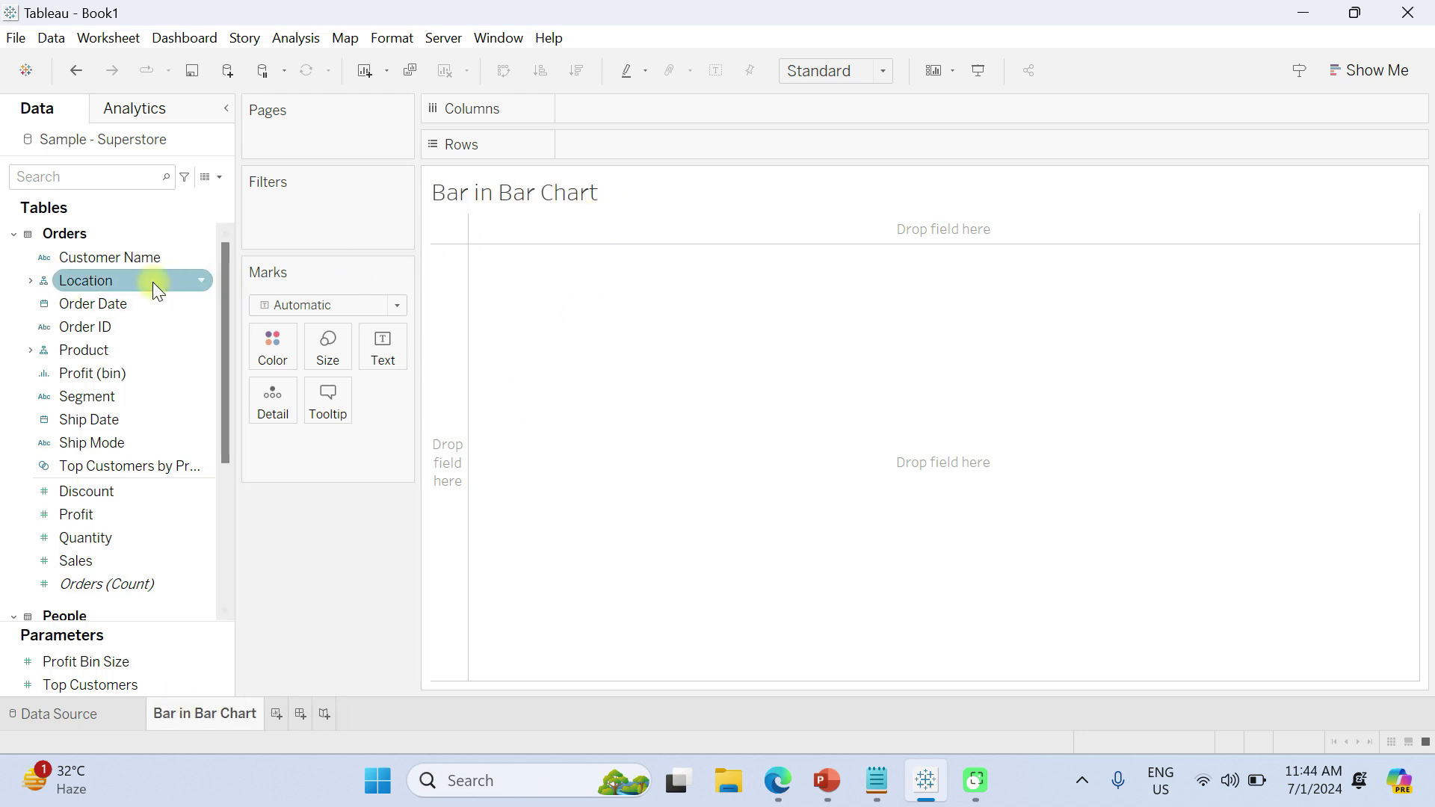
Start a new calculated field and name it "2022 Sales".
click(219, 177)
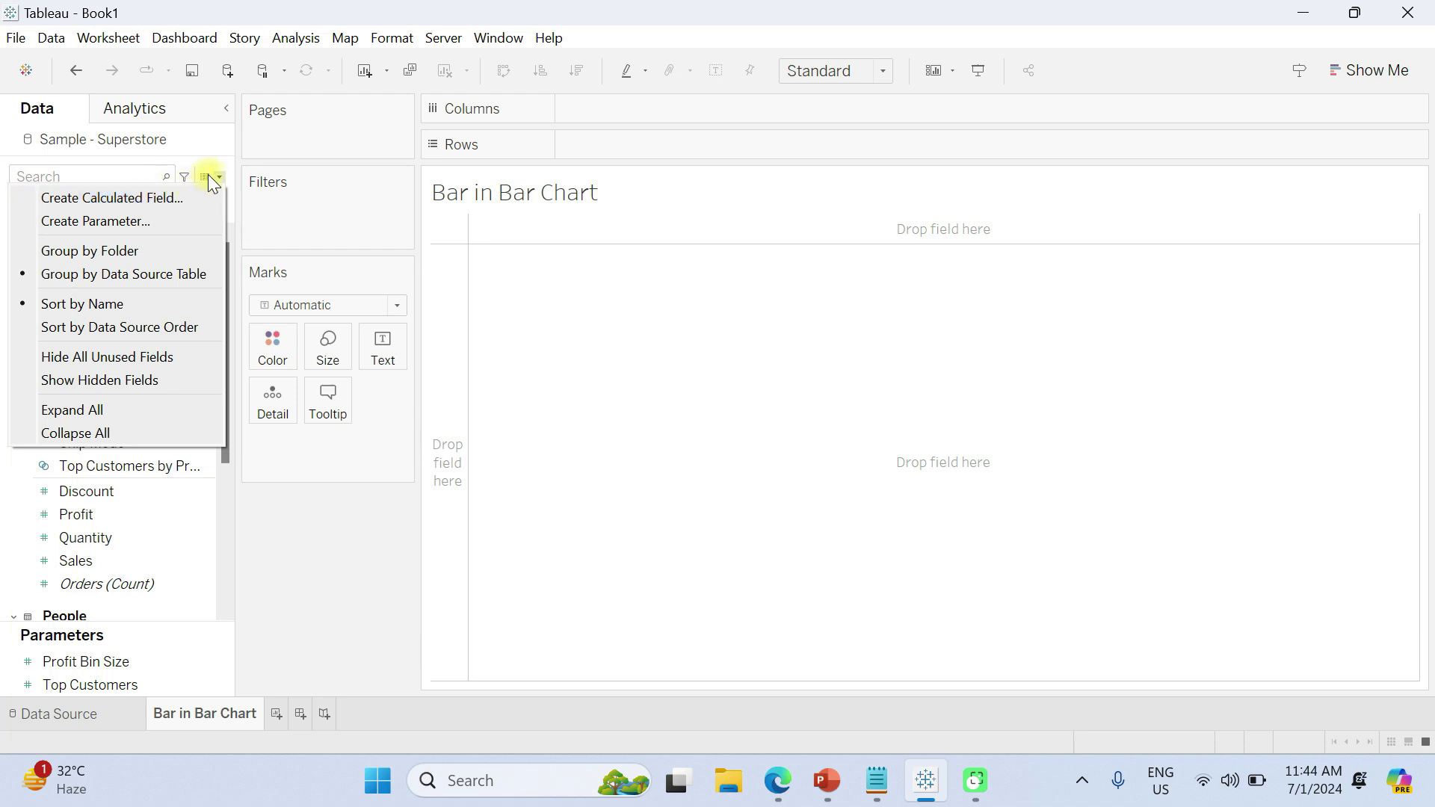
click(124, 199)
key(BackSpace)
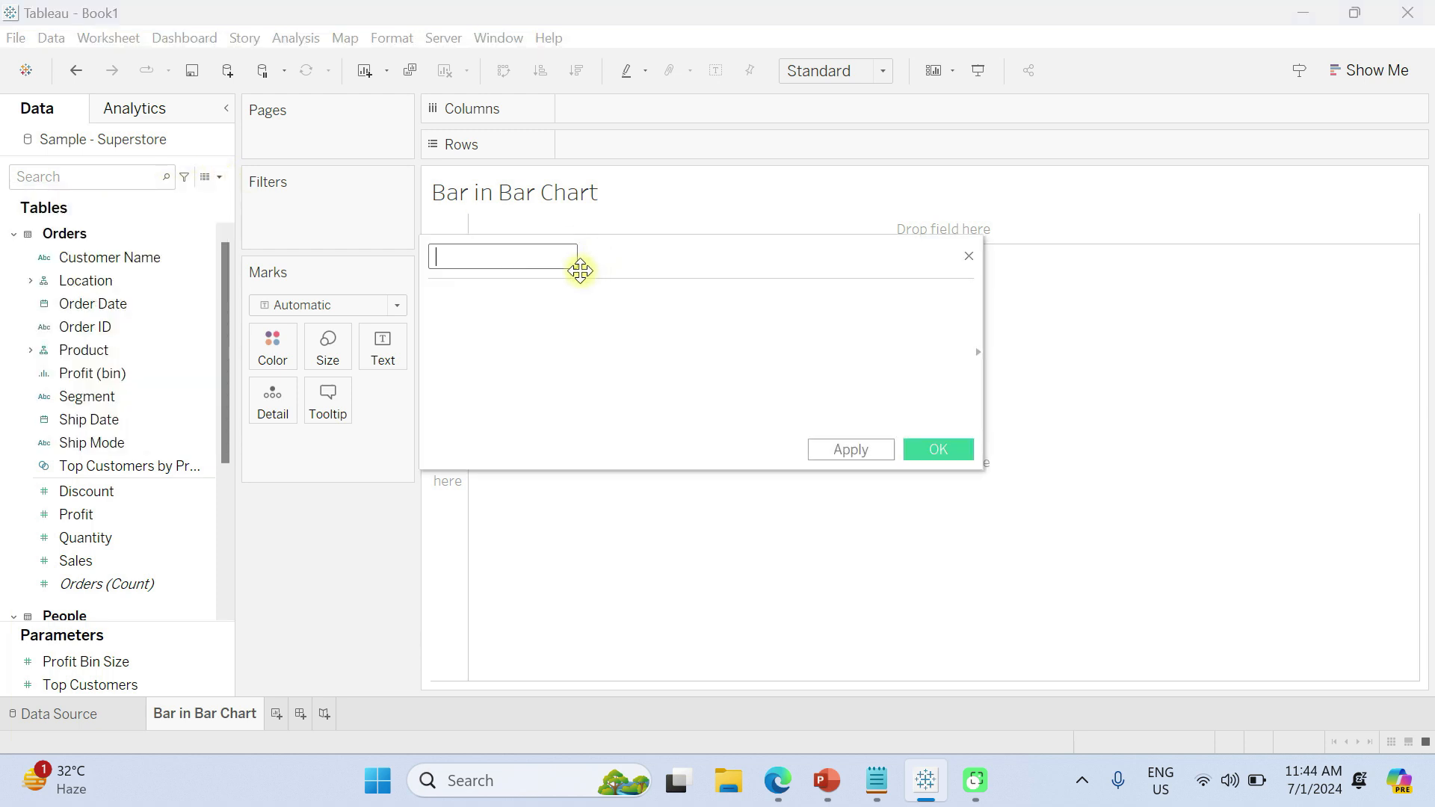
text(2022 Sales)
key(Tab)
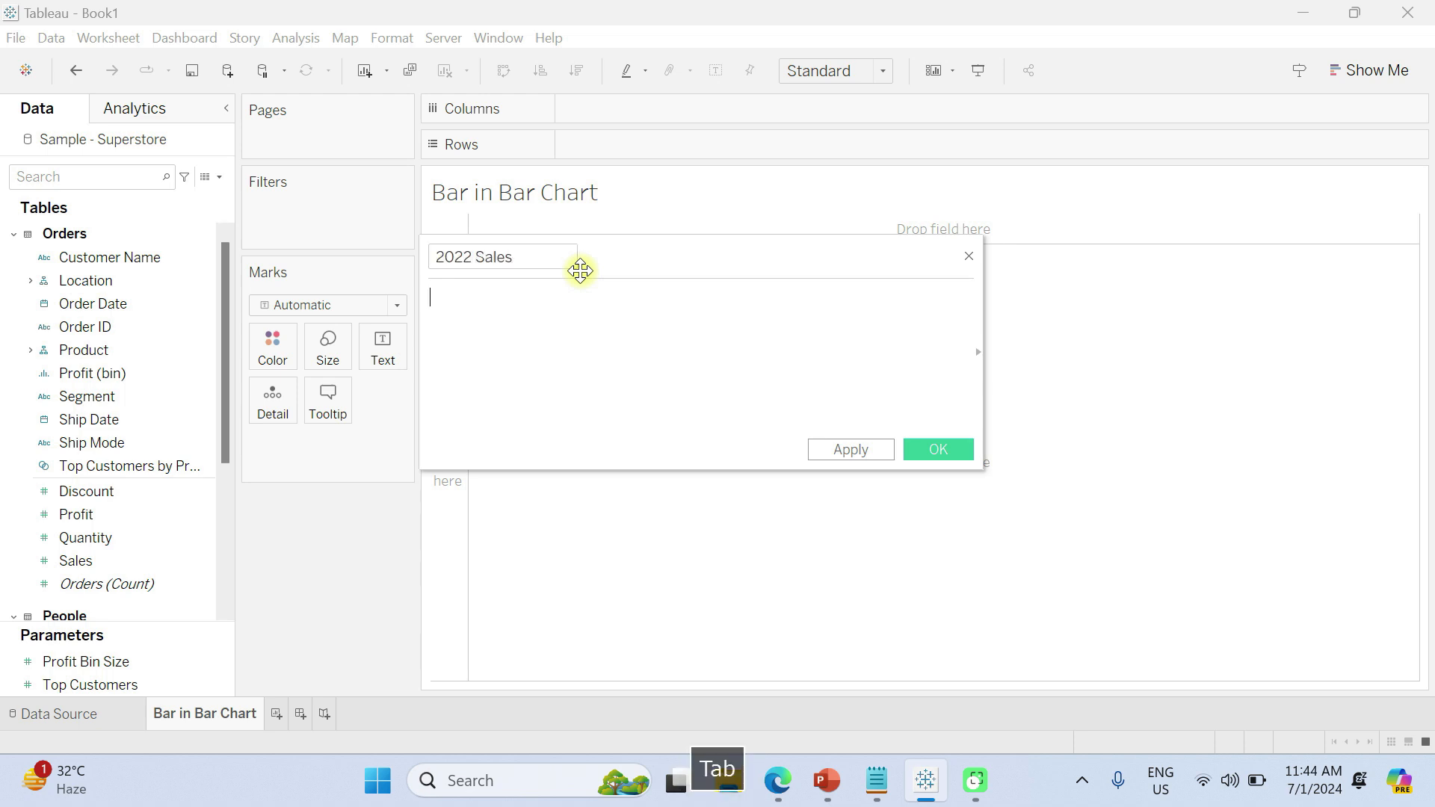
Begin the 2022 Sales formula with the condition IF YEAR([Order Date]).
text(IF)
key(Tab)
text(year)
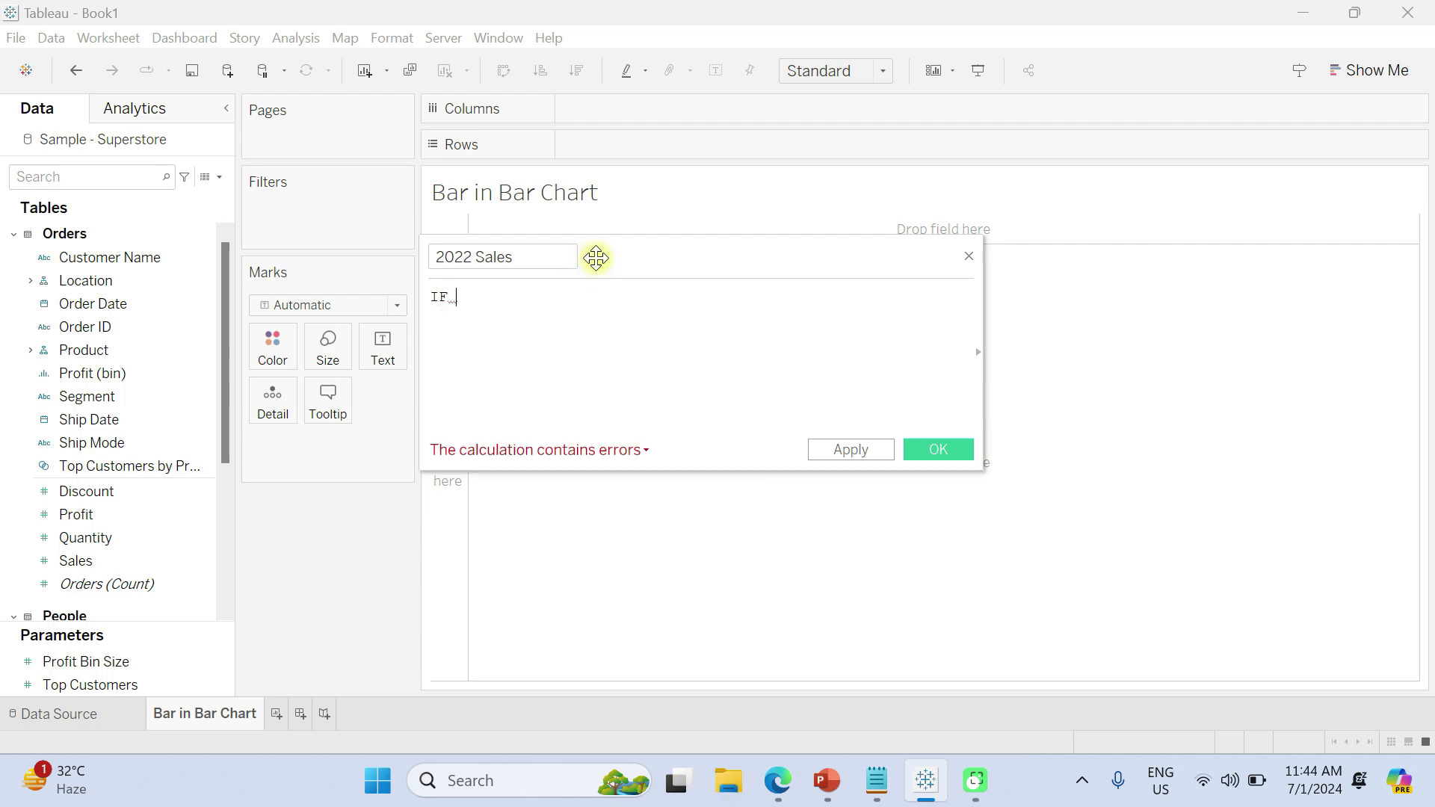
key(Tab)
text(oder)
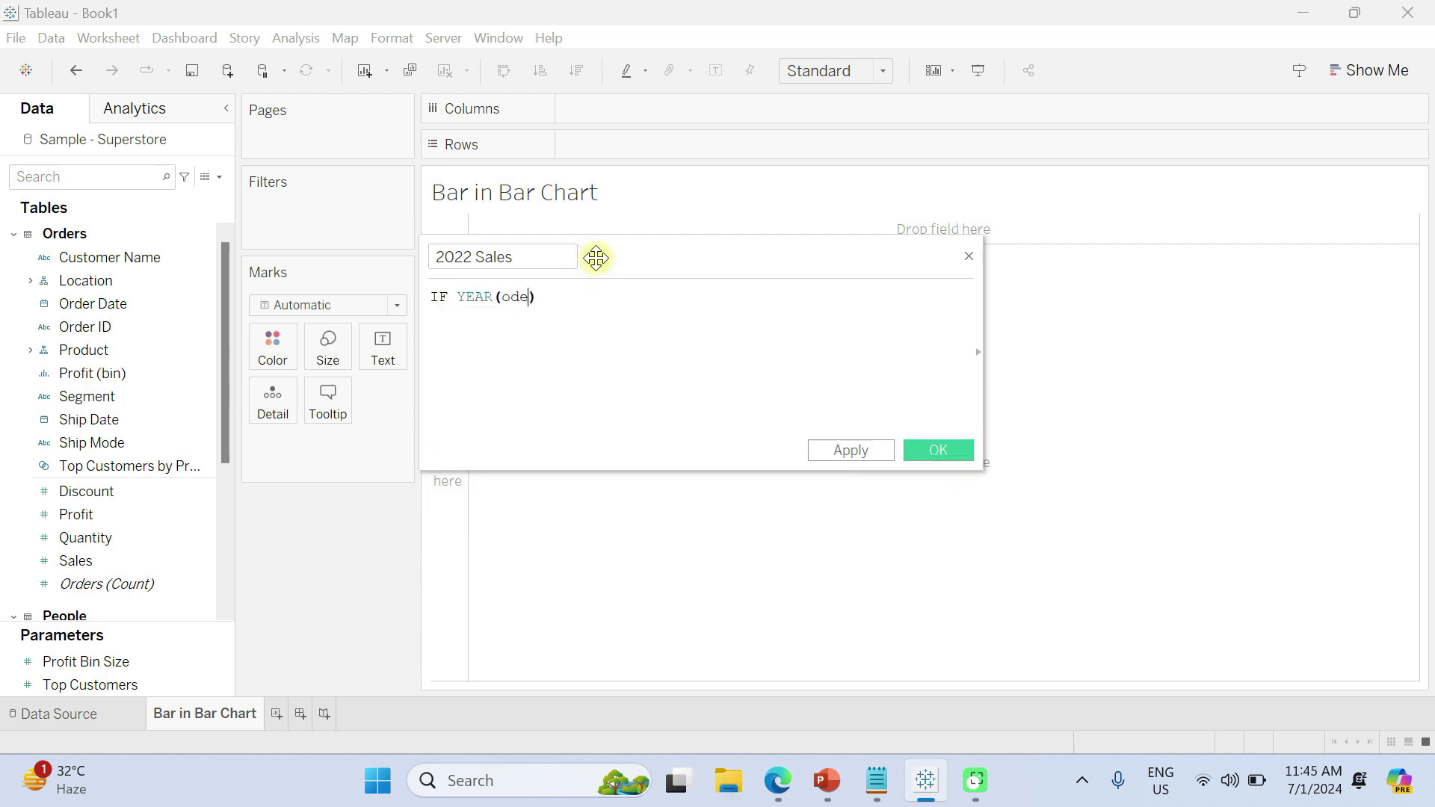
key(BackSpace)
key(BackSpace)
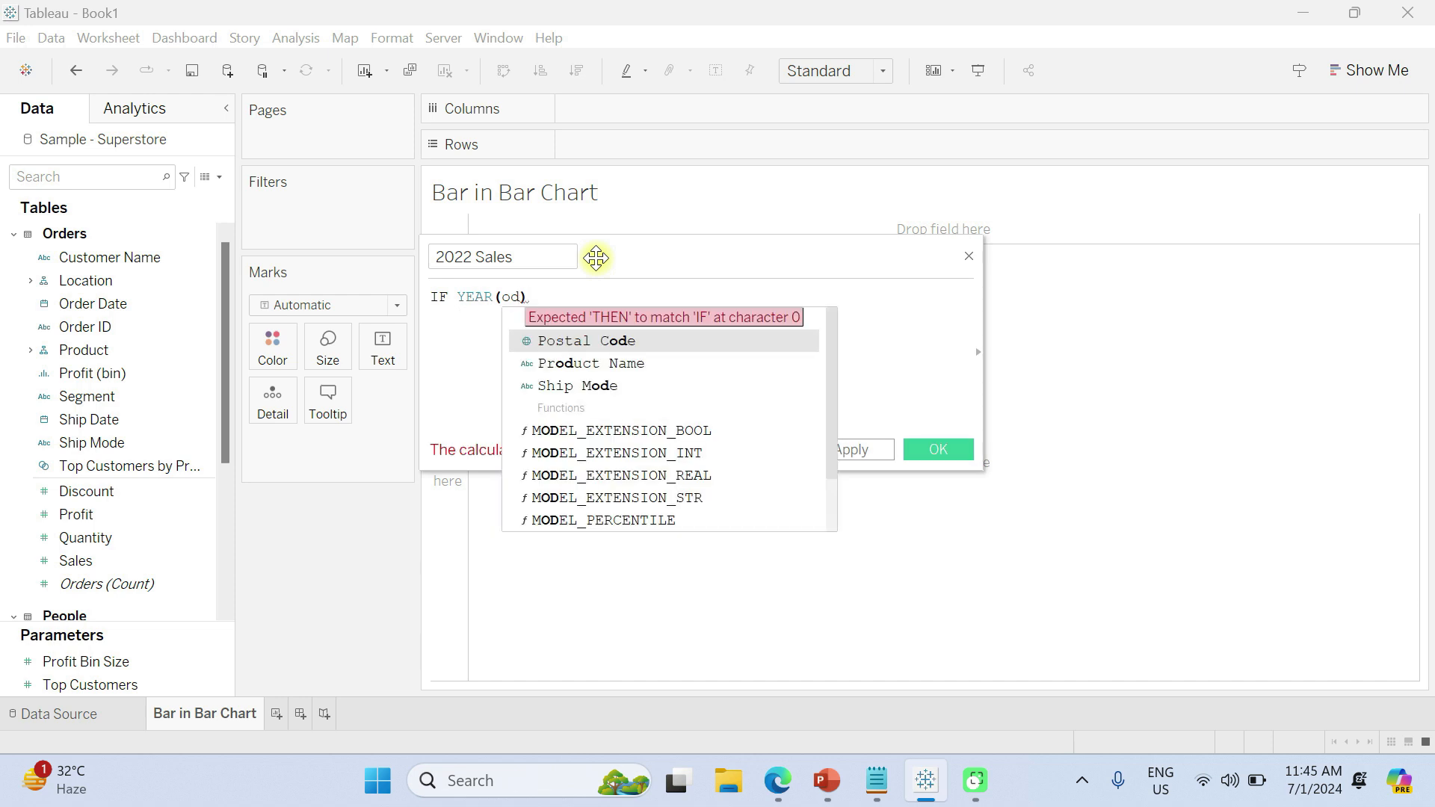
key(BackSpace)
text(rder)
key(Tab)
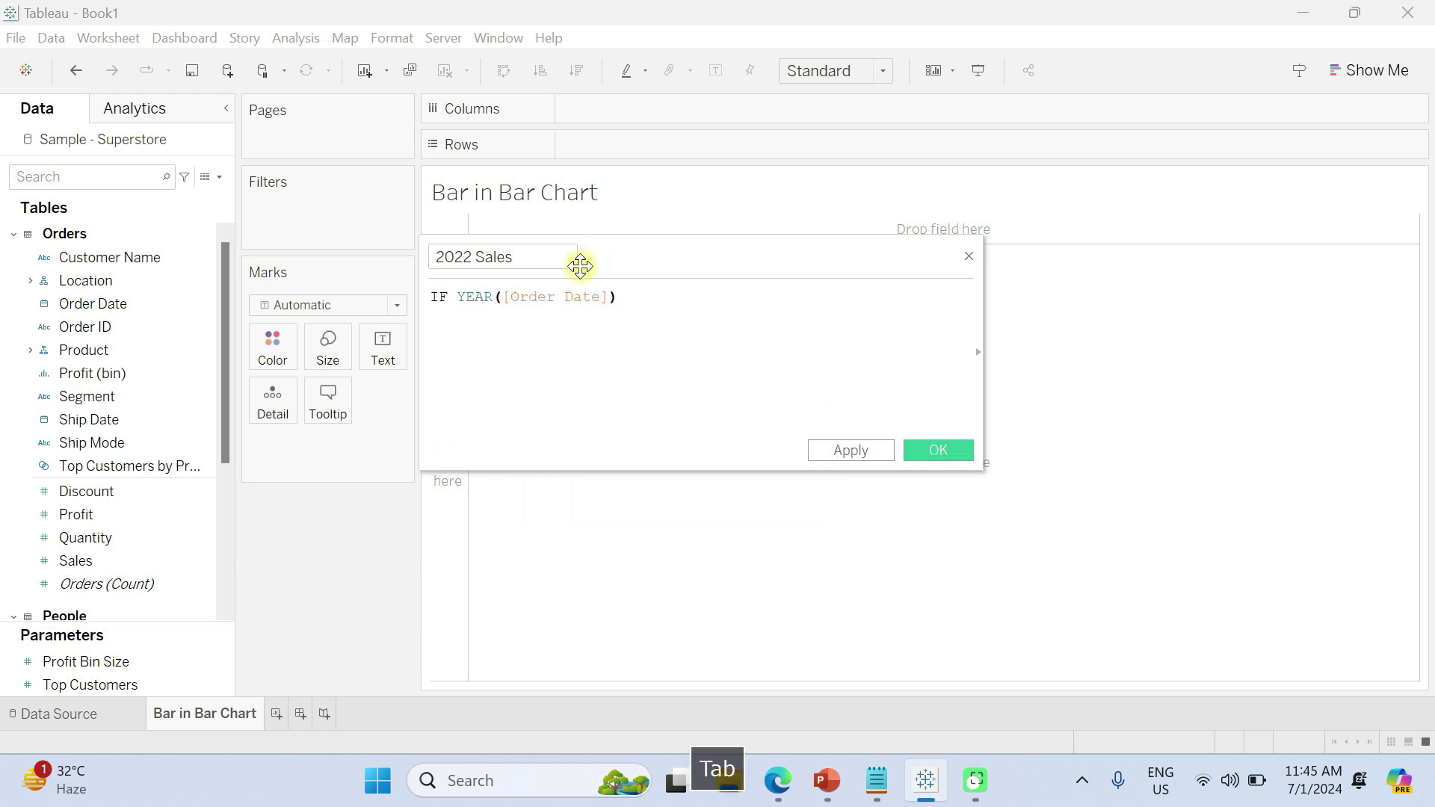
Complete the 2022 Sales formula with "= 2022 THEN [Sales] END" and save the calculated field.
text(= )
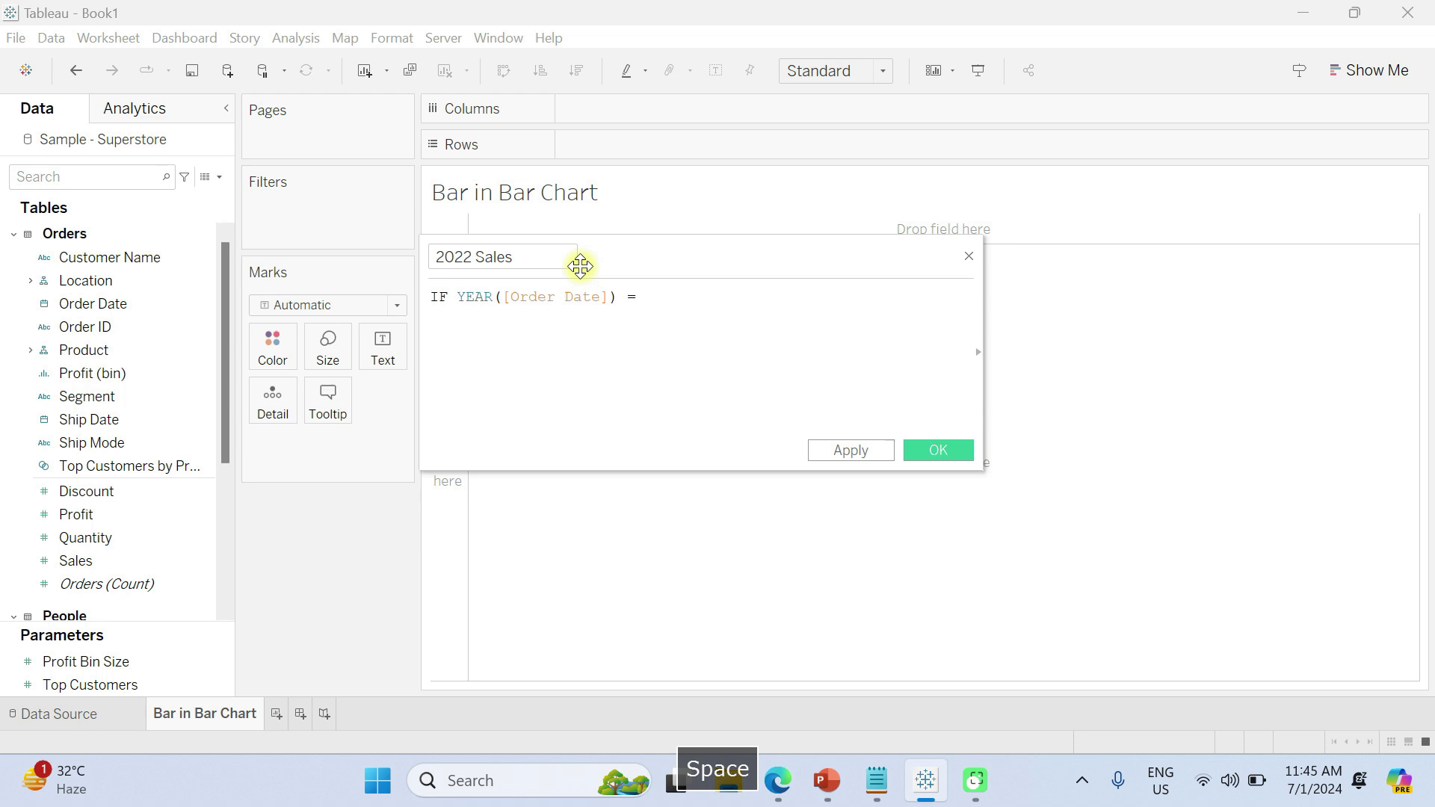
text(2022 the)
key(Tab)
text(sal)
key(Tab)
text(en)
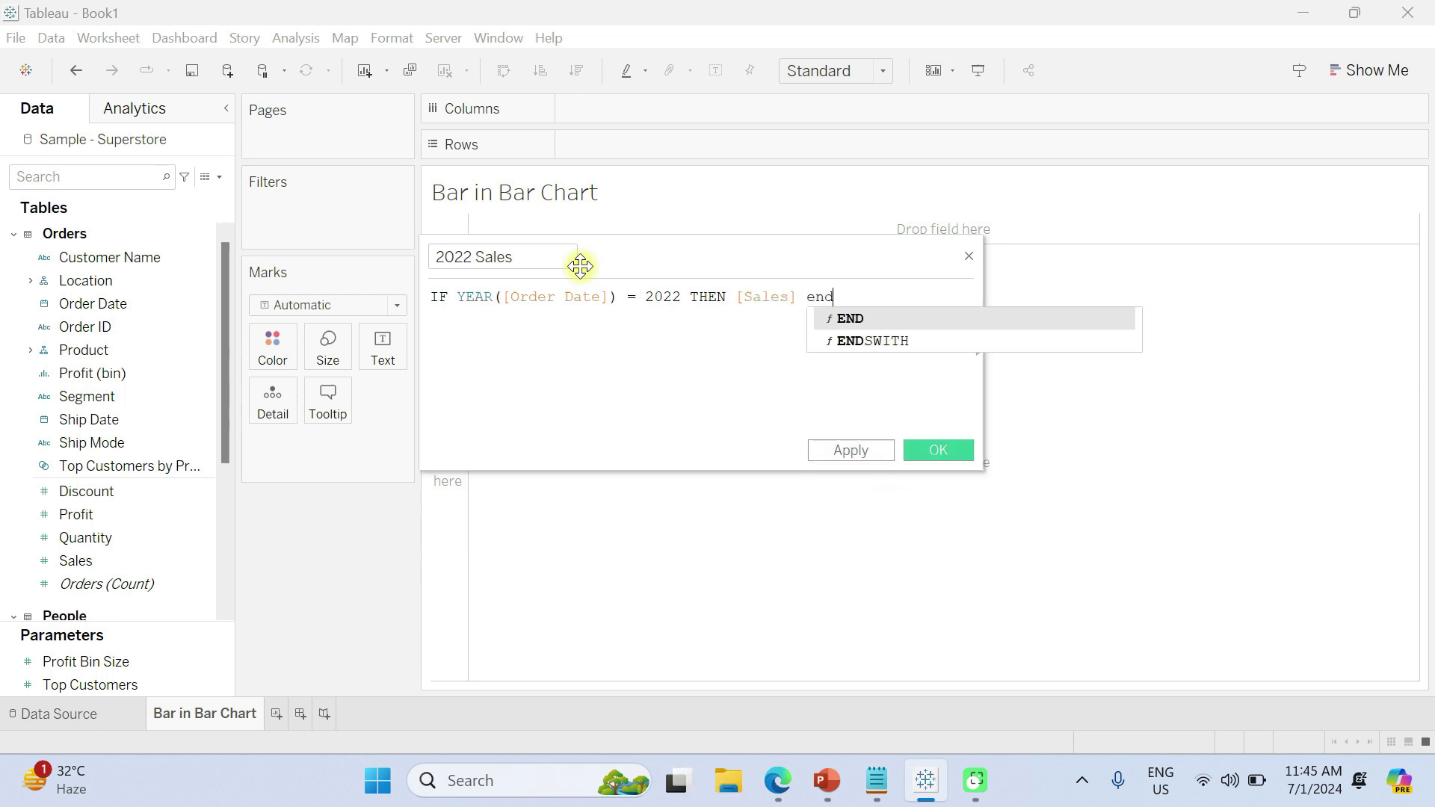
key(Tab)
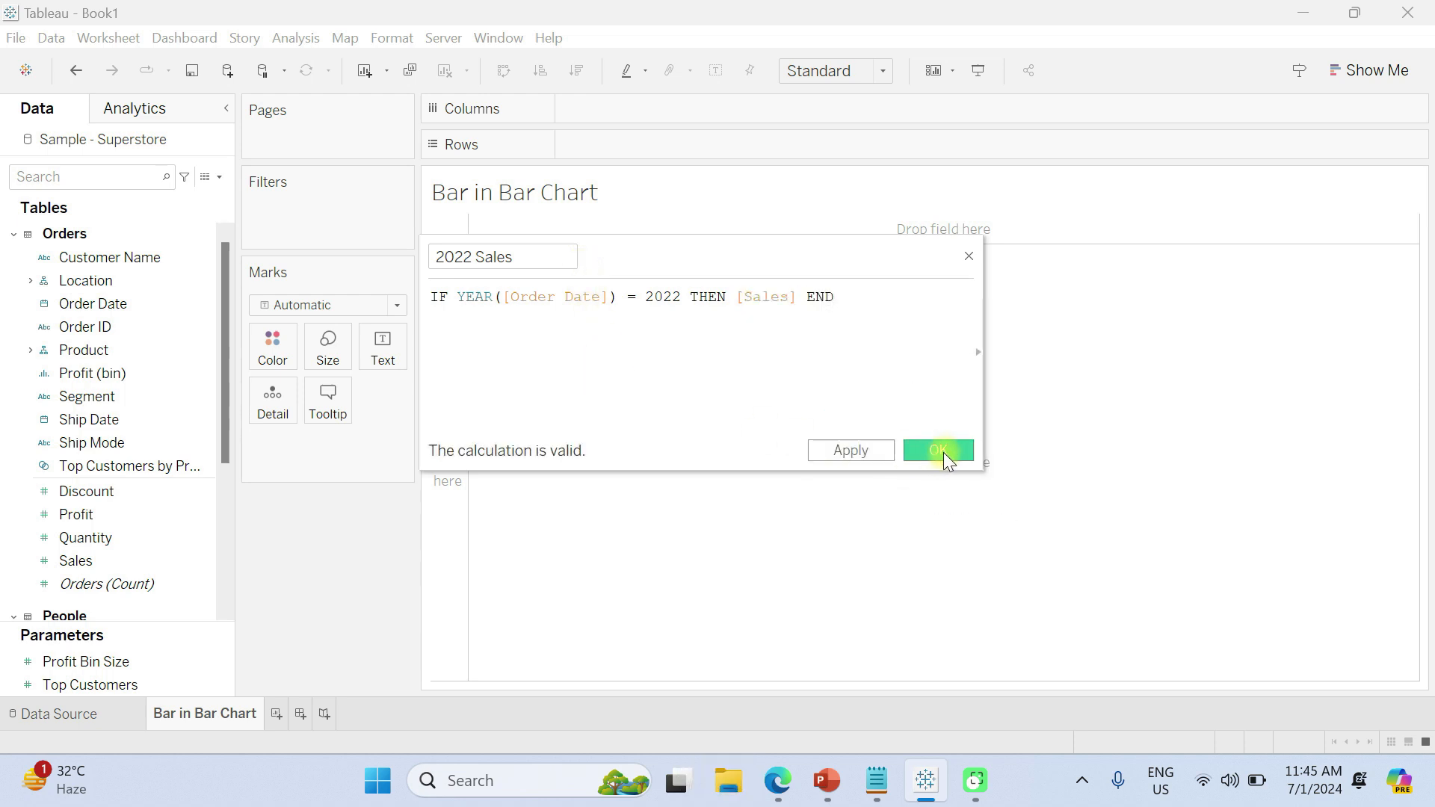
click(943, 451)
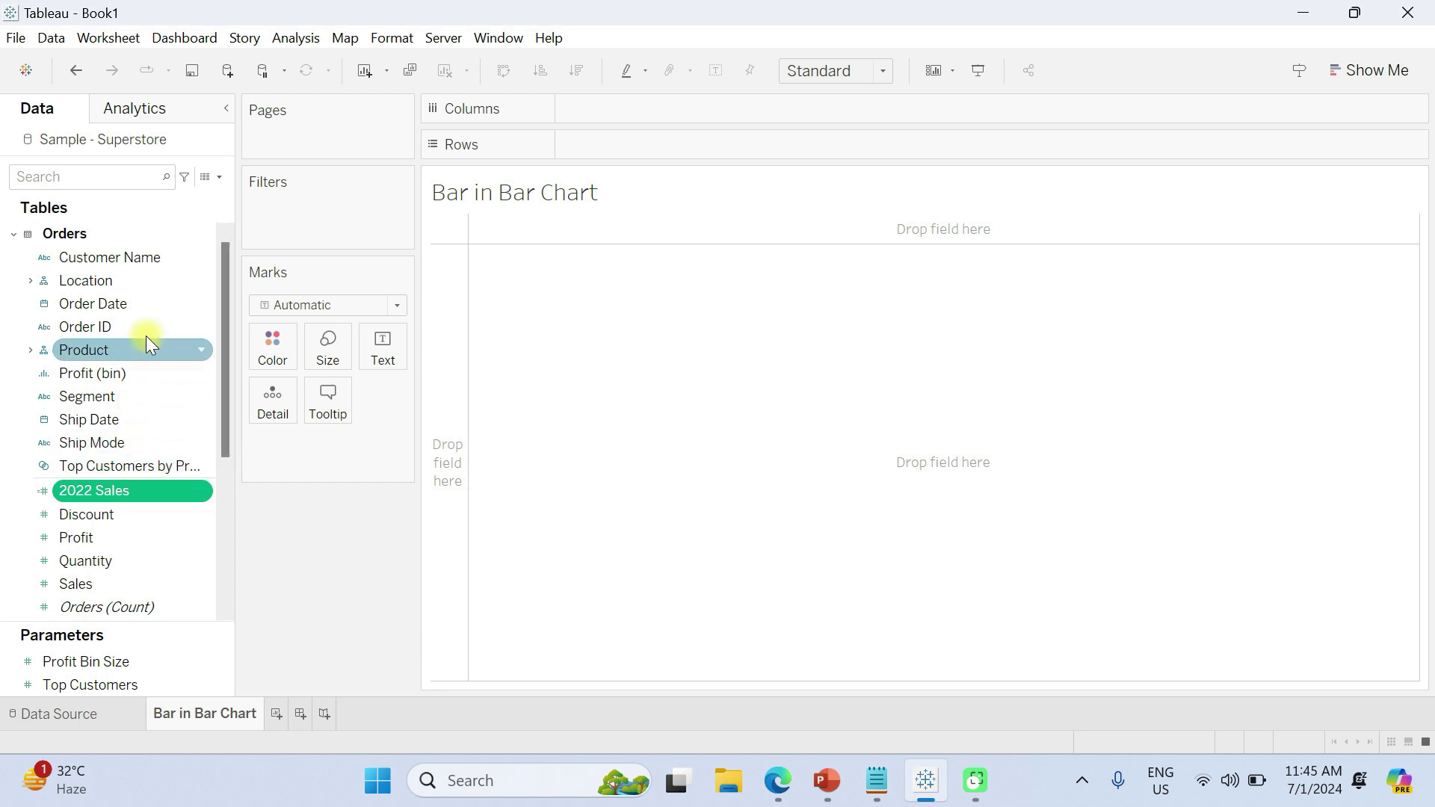
Start another calculated field and name it "2023 Sales".
click(218, 180)
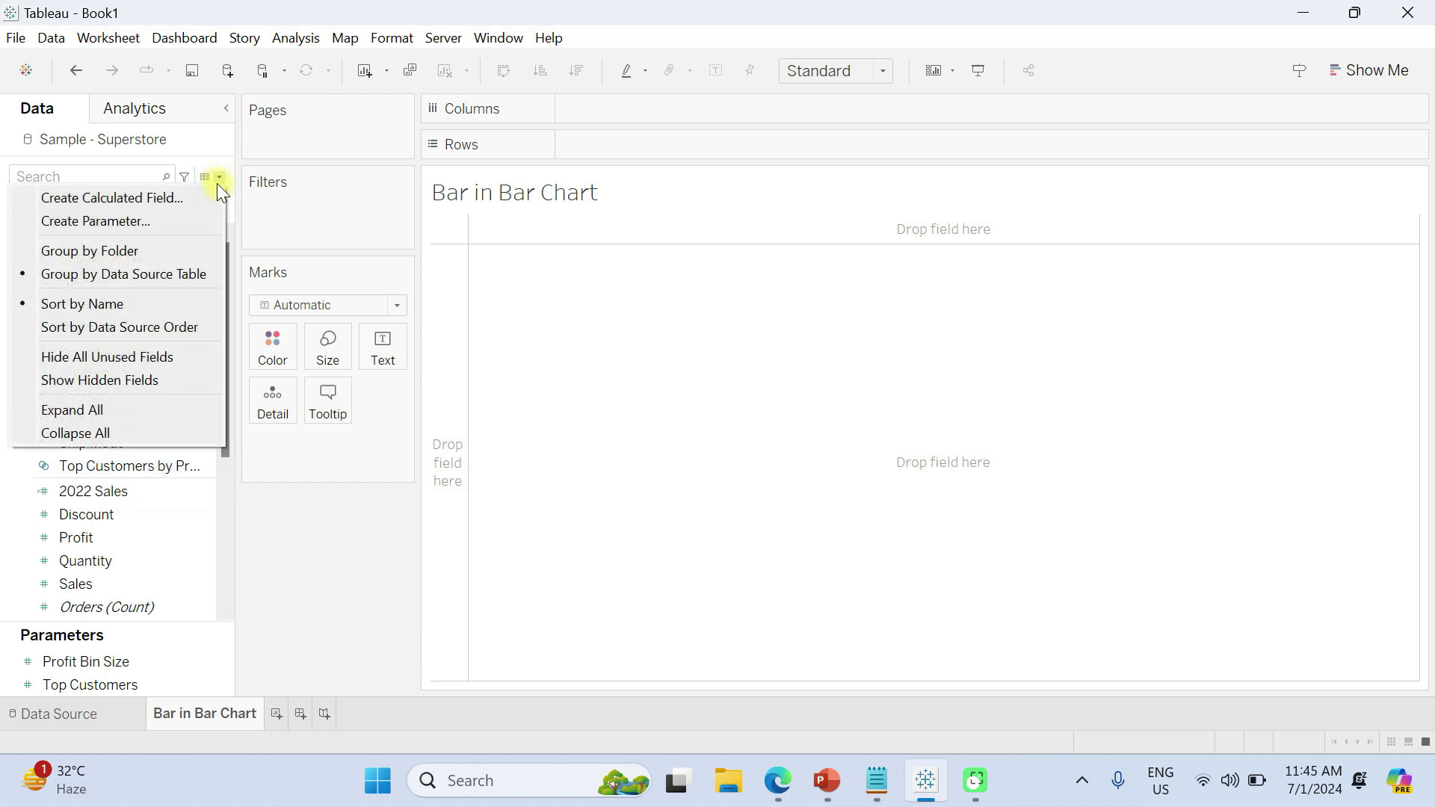
click(164, 198)
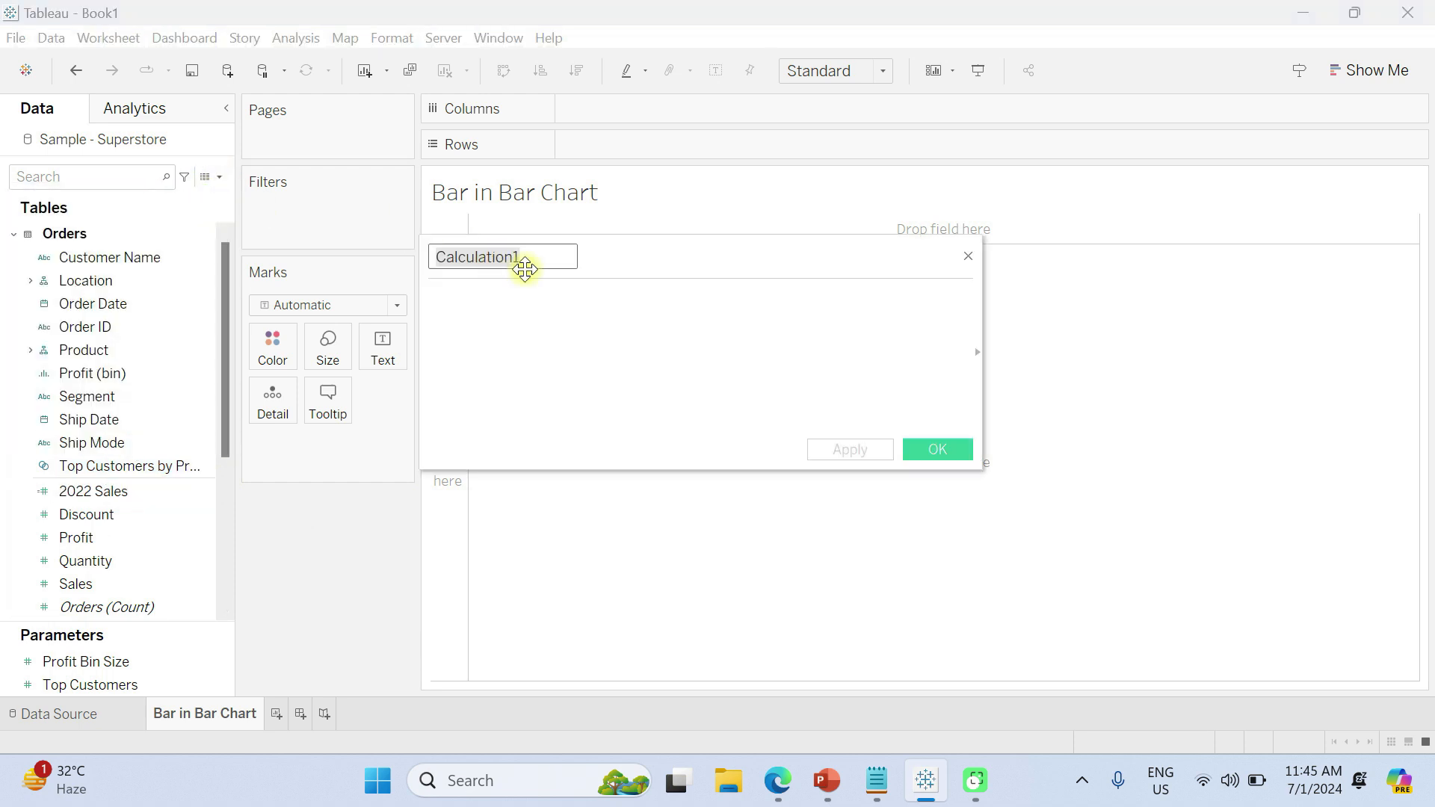
key(BackSpace)
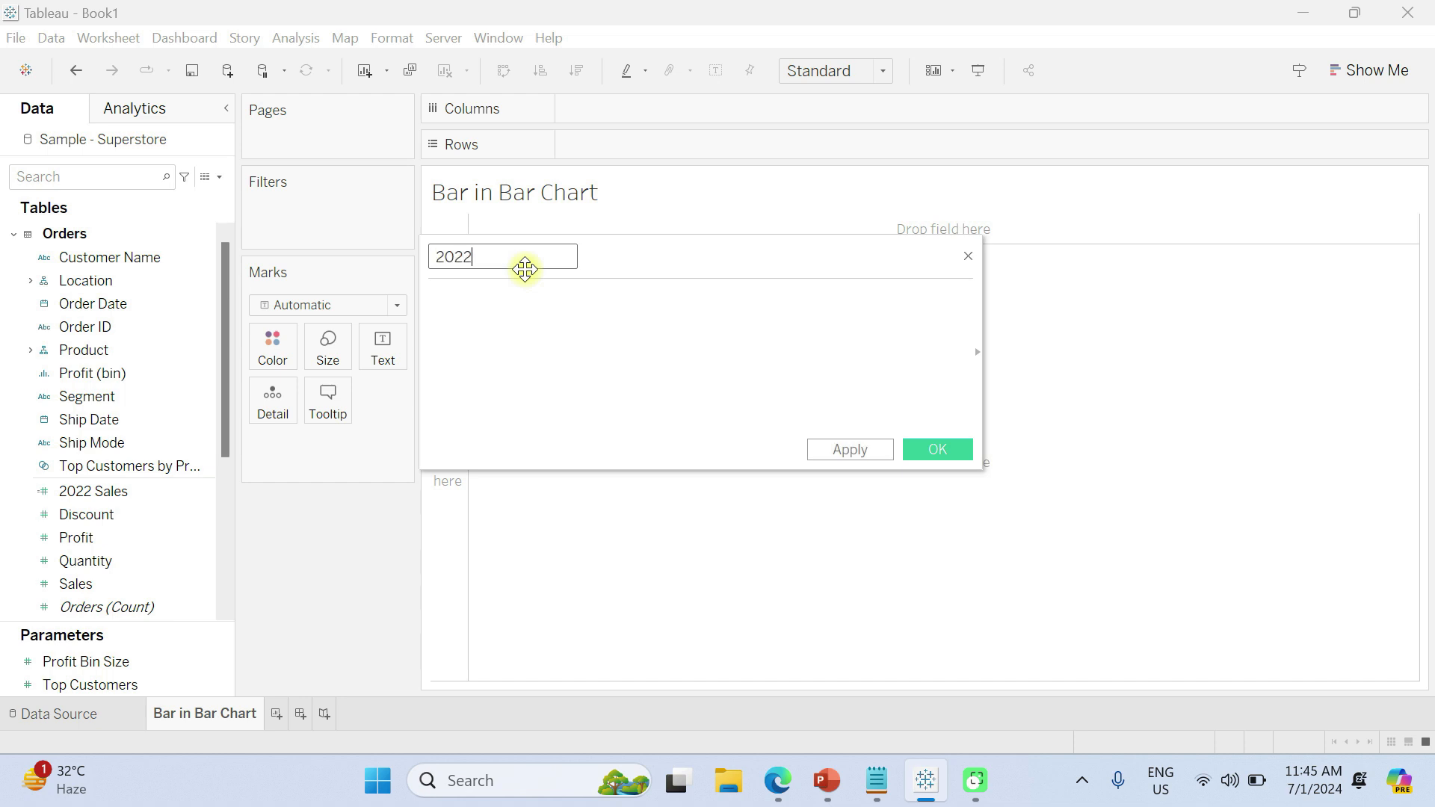
text(2023 Sales)
key(Tab)
Enter the 2023 Sales formula's condition as IF YEAR([Order Date]) =2023.
text(IF)
key(Tab)
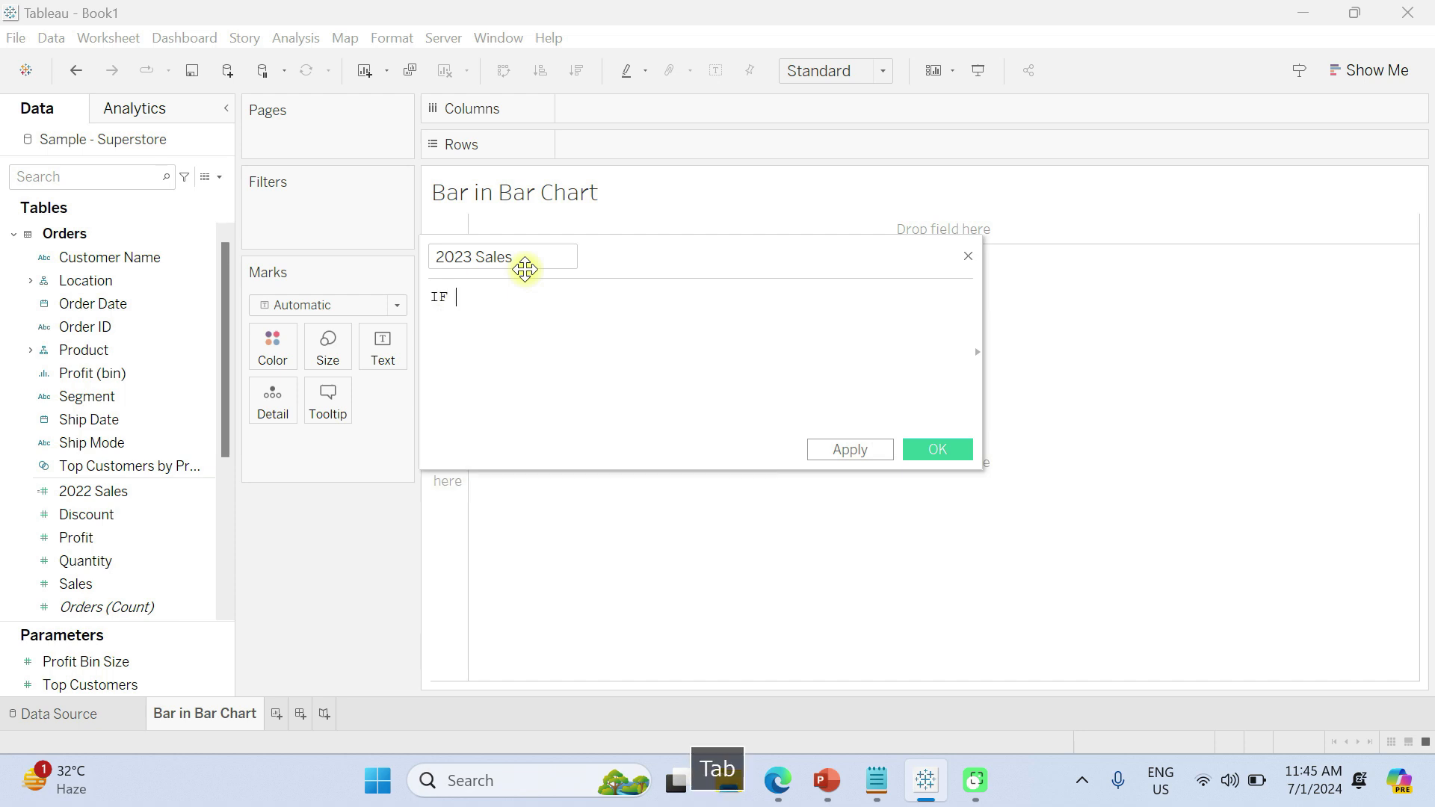
text(year)
key(Tab)
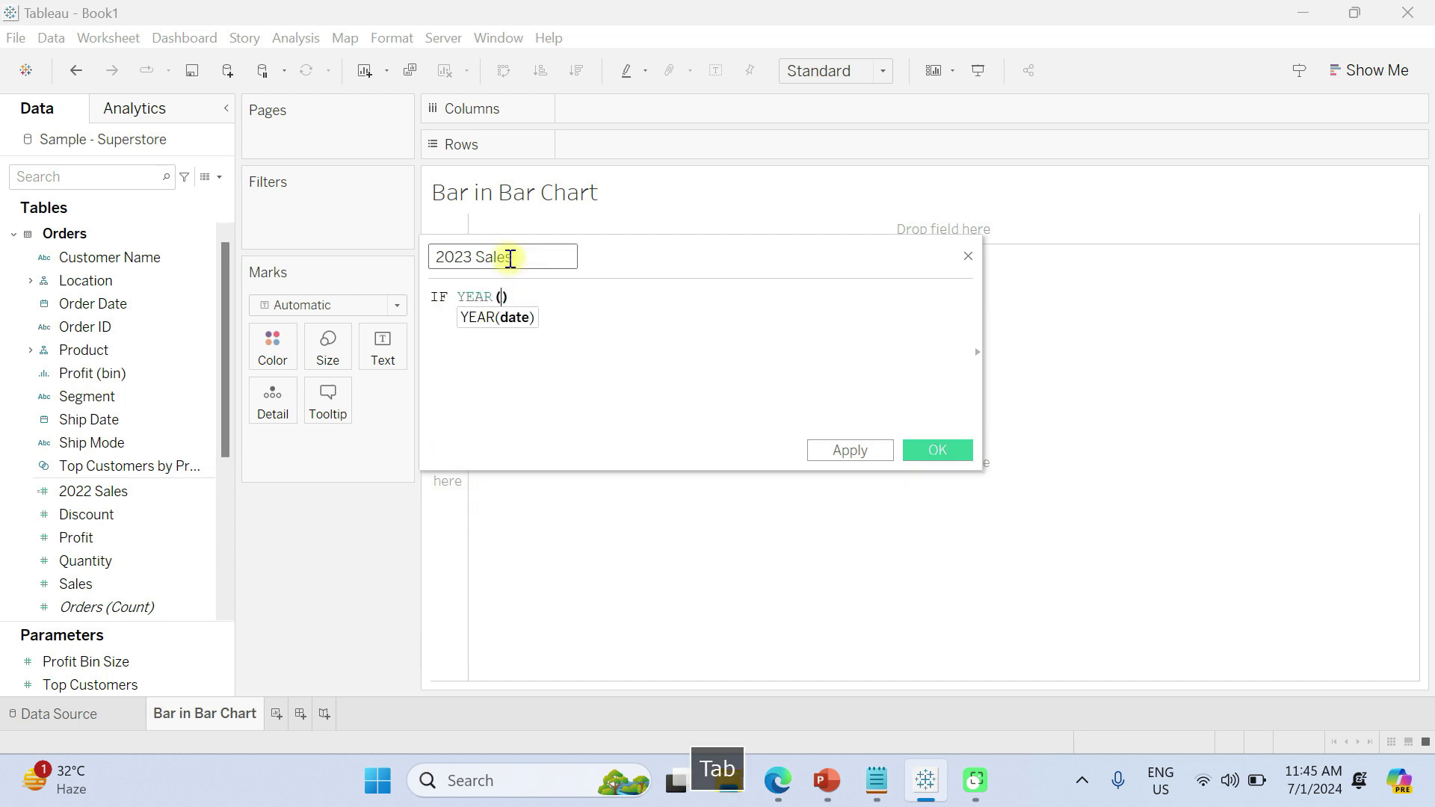
text([ord)
key(Tab)
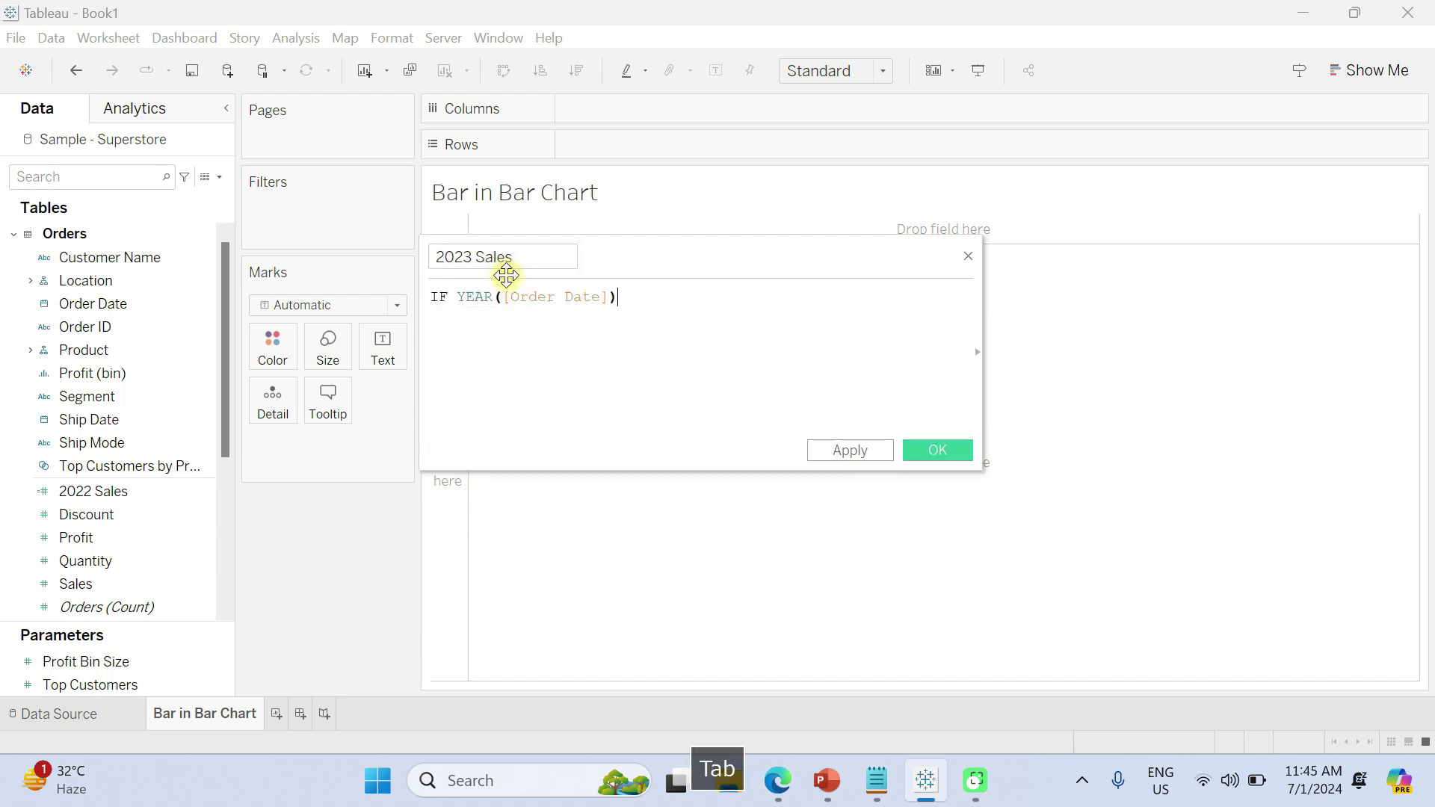
text(=2)
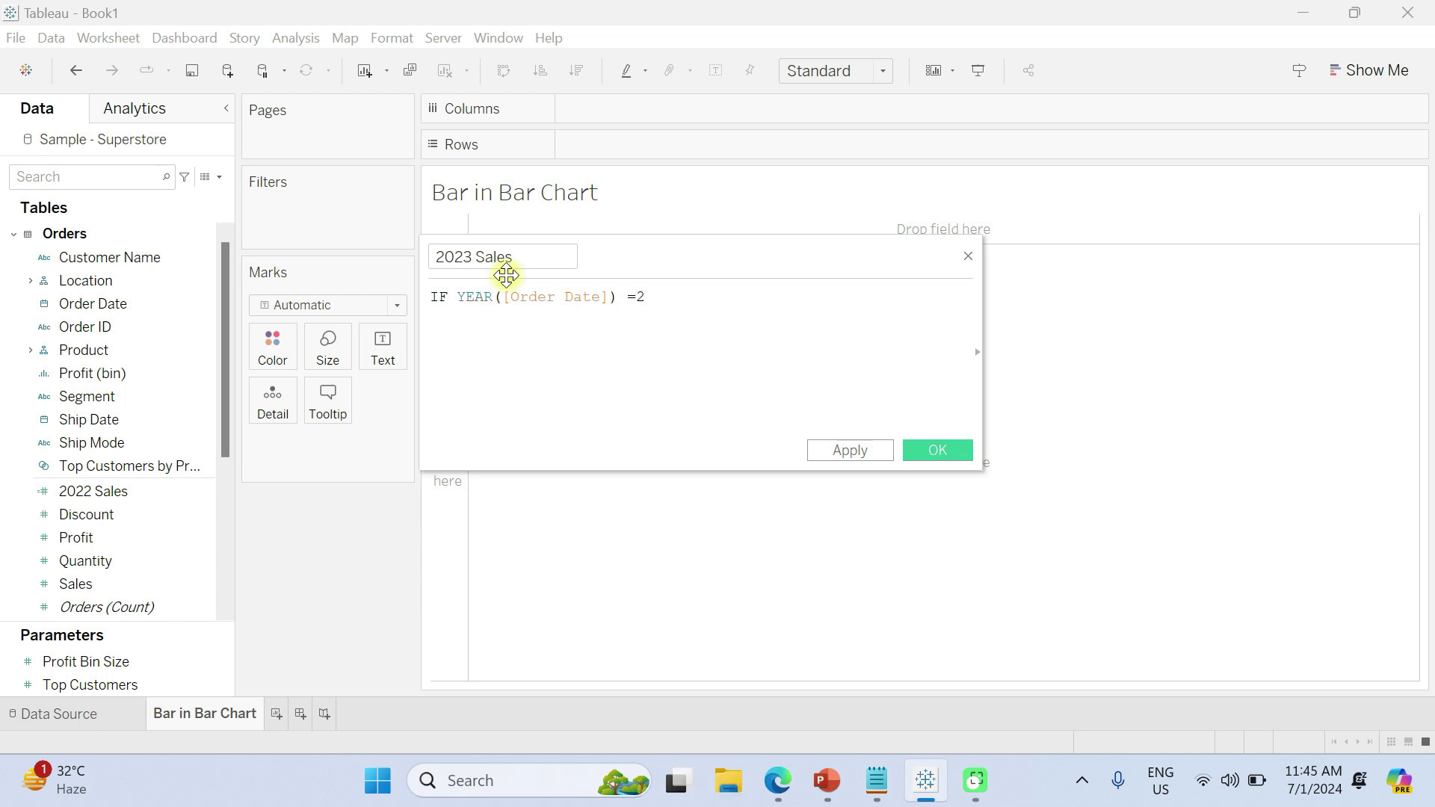
text(023 the)
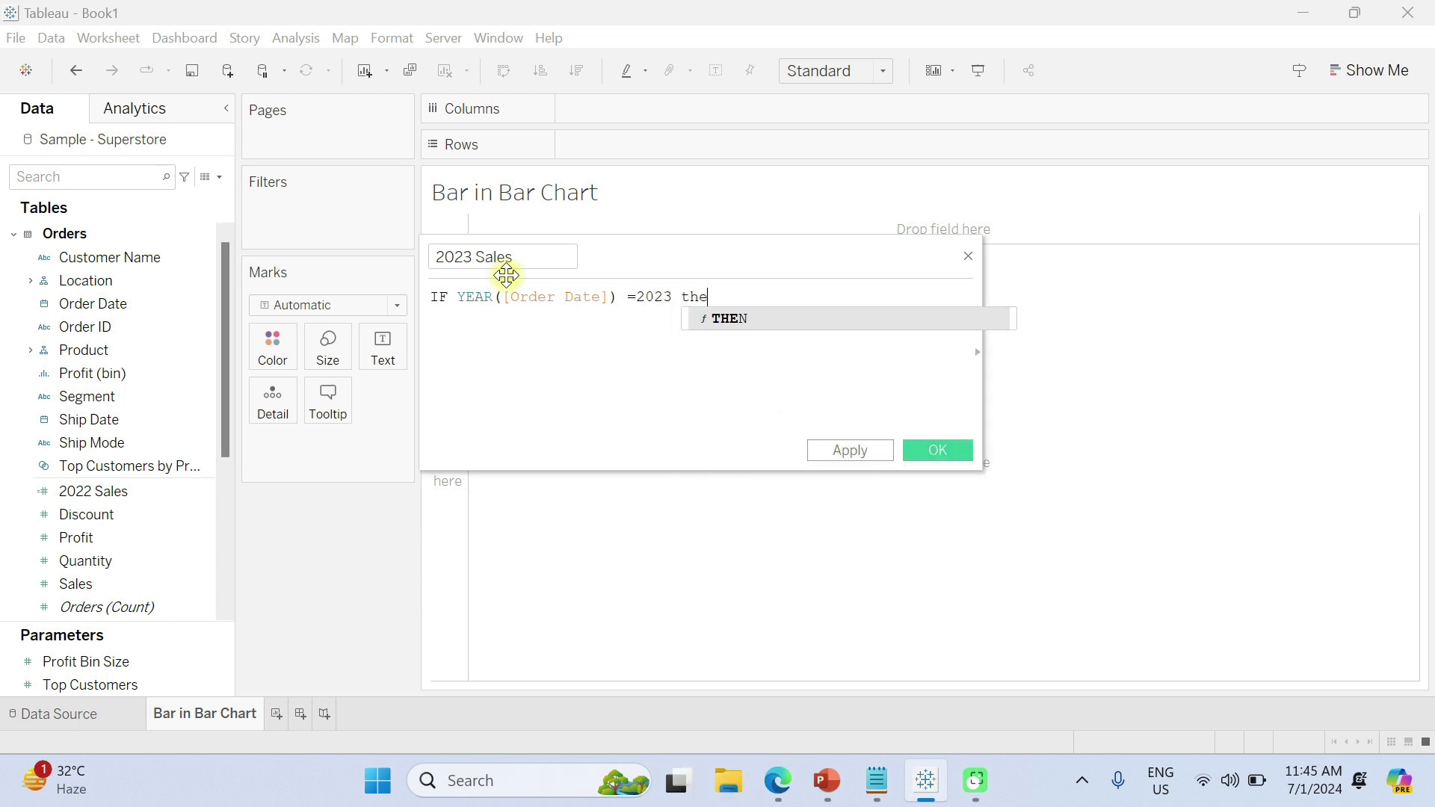
Finish the 2023 Sales formula with "THEN [Sales] END" and save the calculated field.
key(Tab)
text(sa)
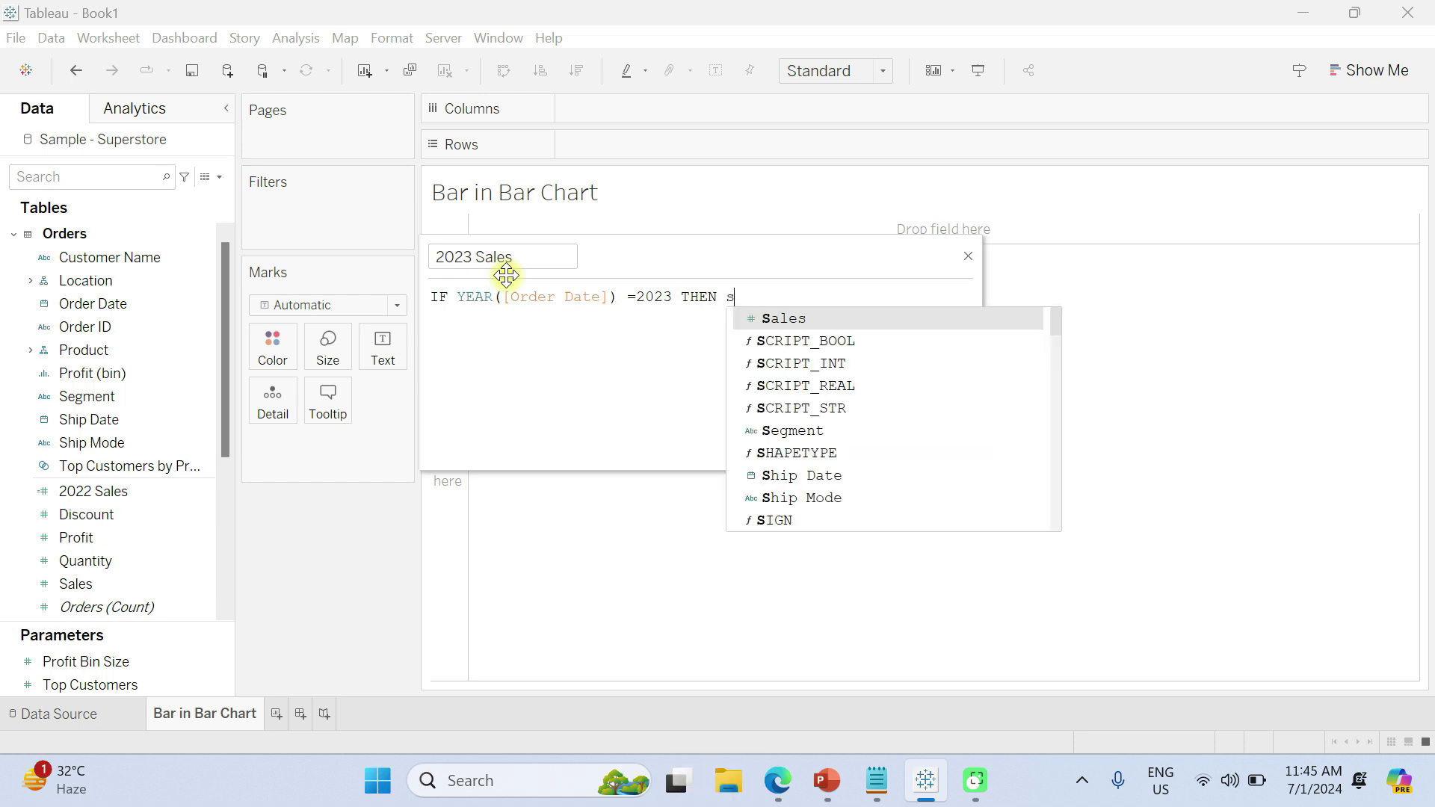
key(Tab)
text(end)
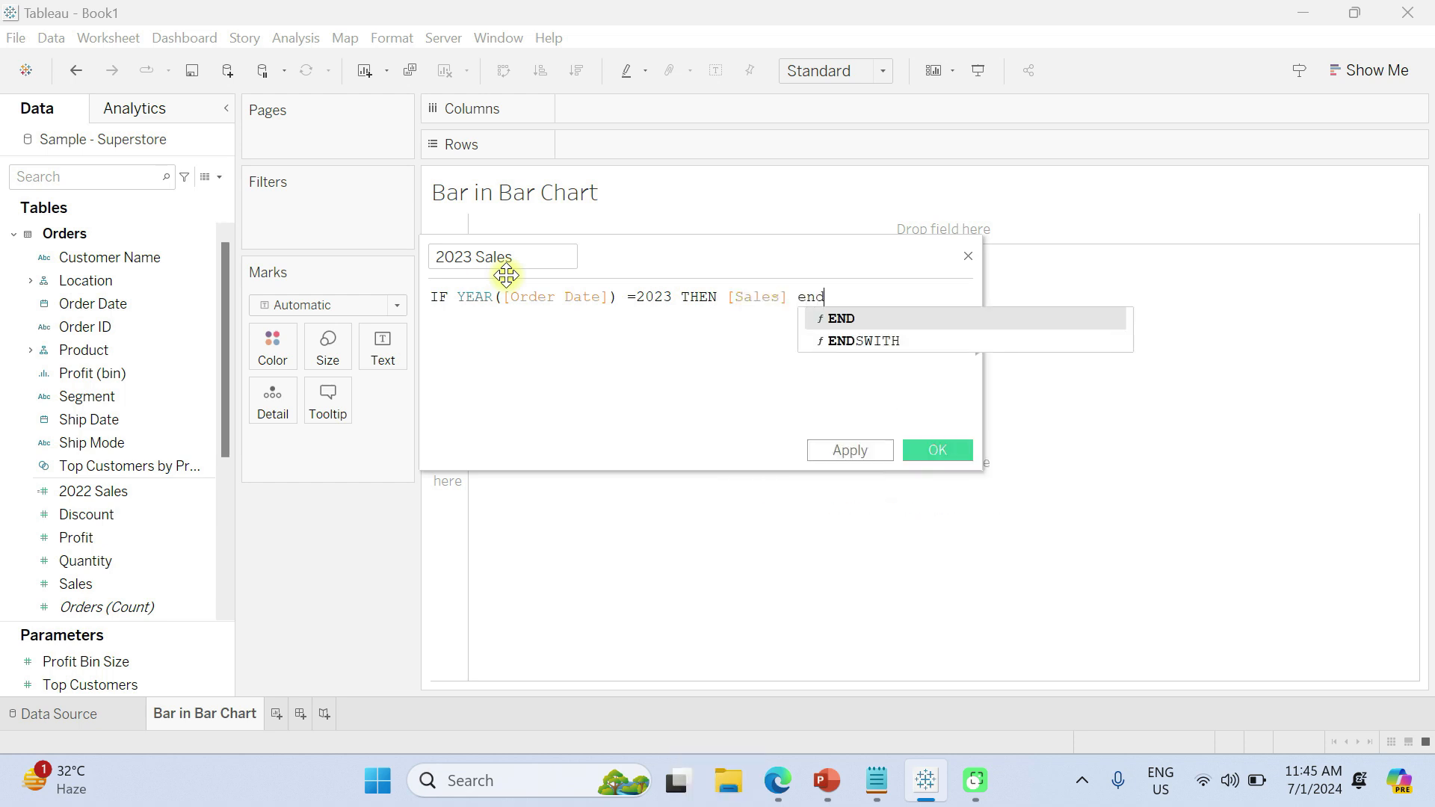
key(Tab)
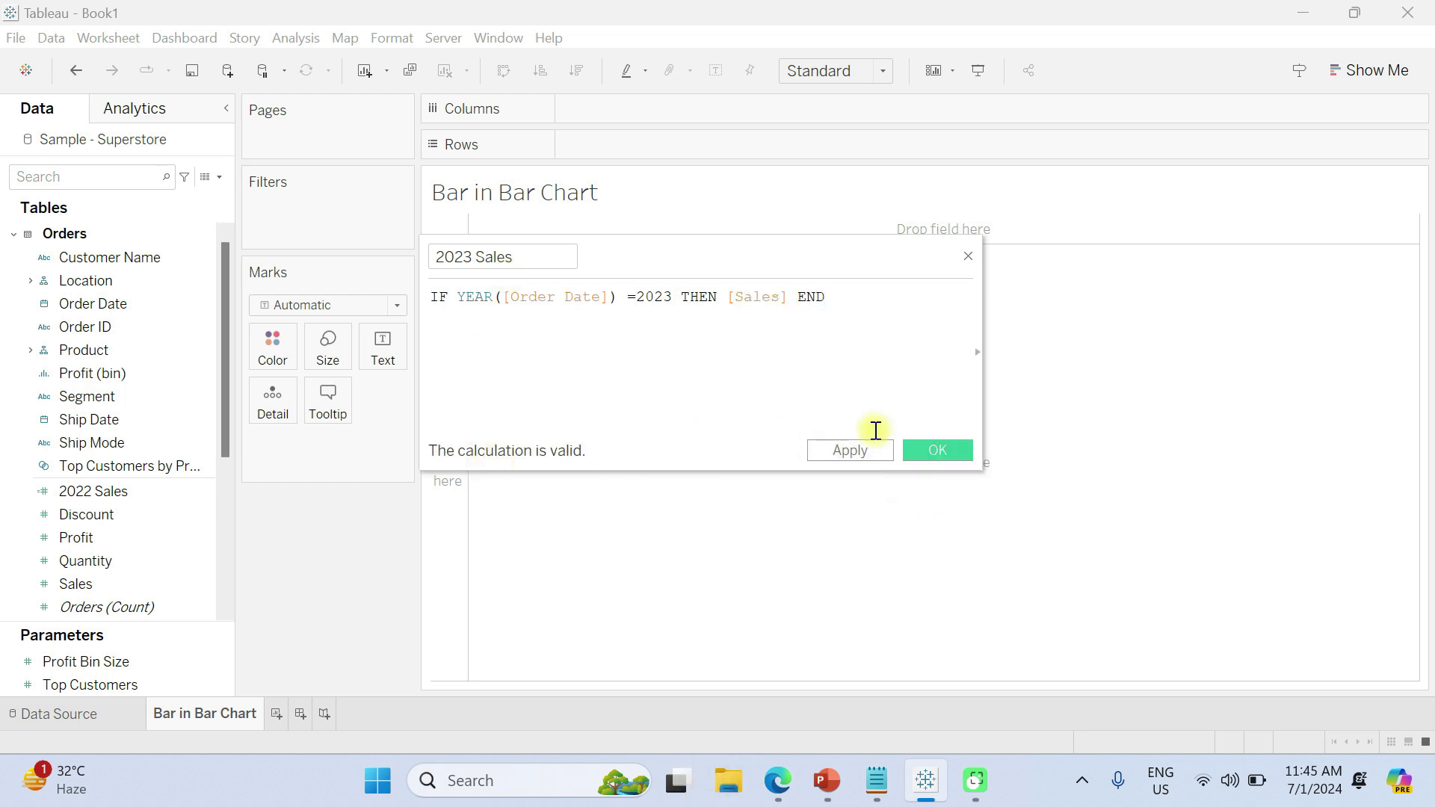
click(927, 446)
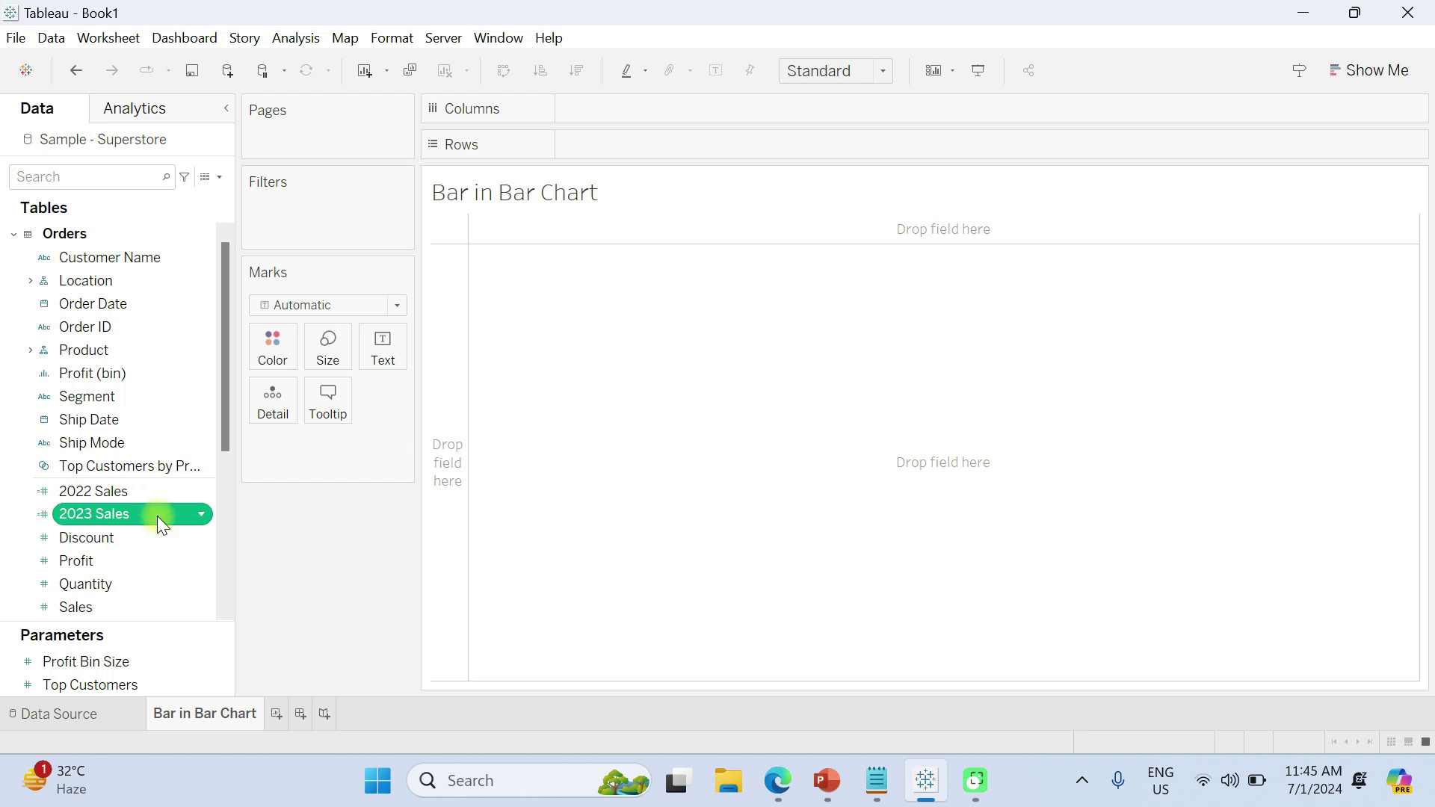
Build a horizontal bar chart with 2022 Sales on Columns and the Product fields Category and Sub-Category on Rows.
click(105, 493)
drag(105, 494, 603, 110)
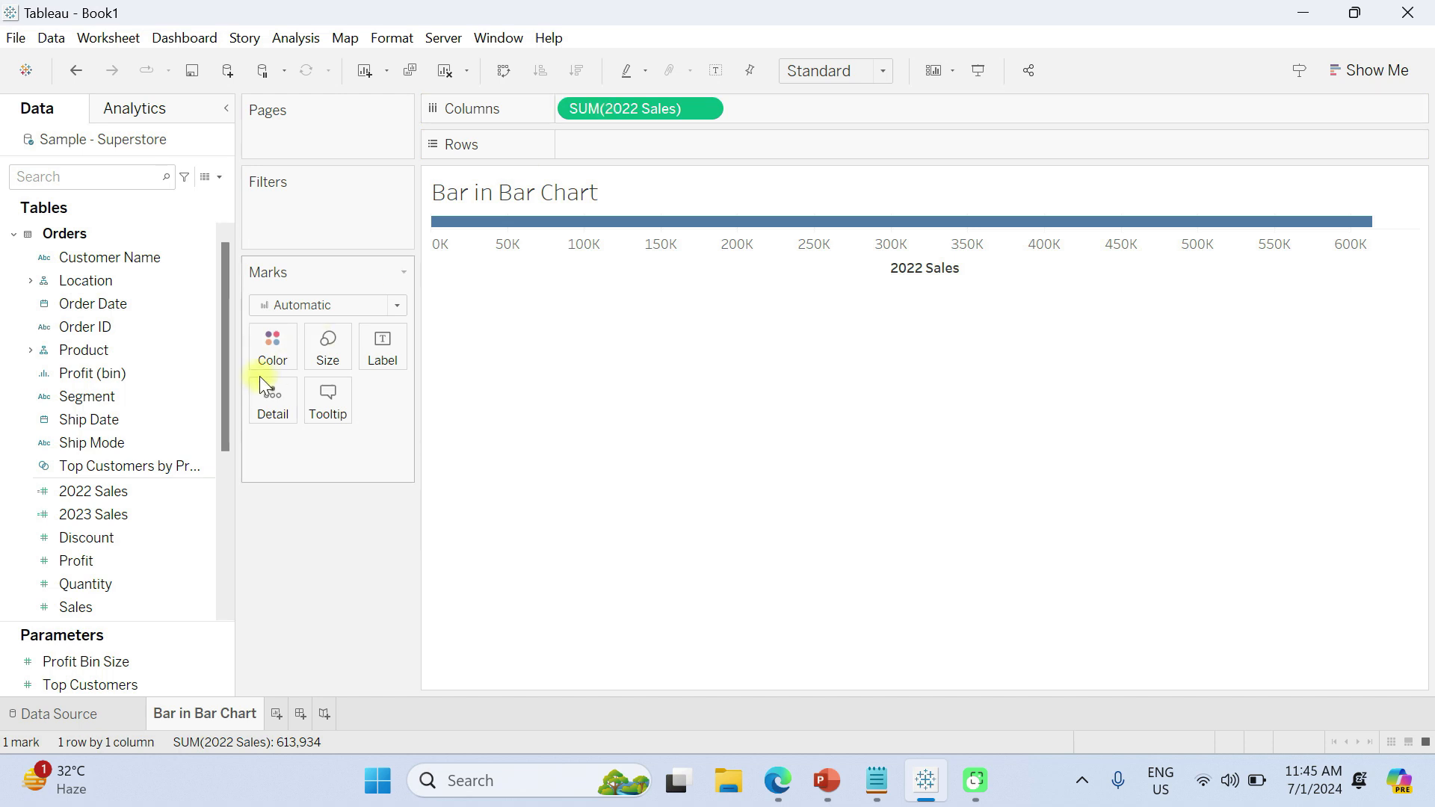
click(109, 334)
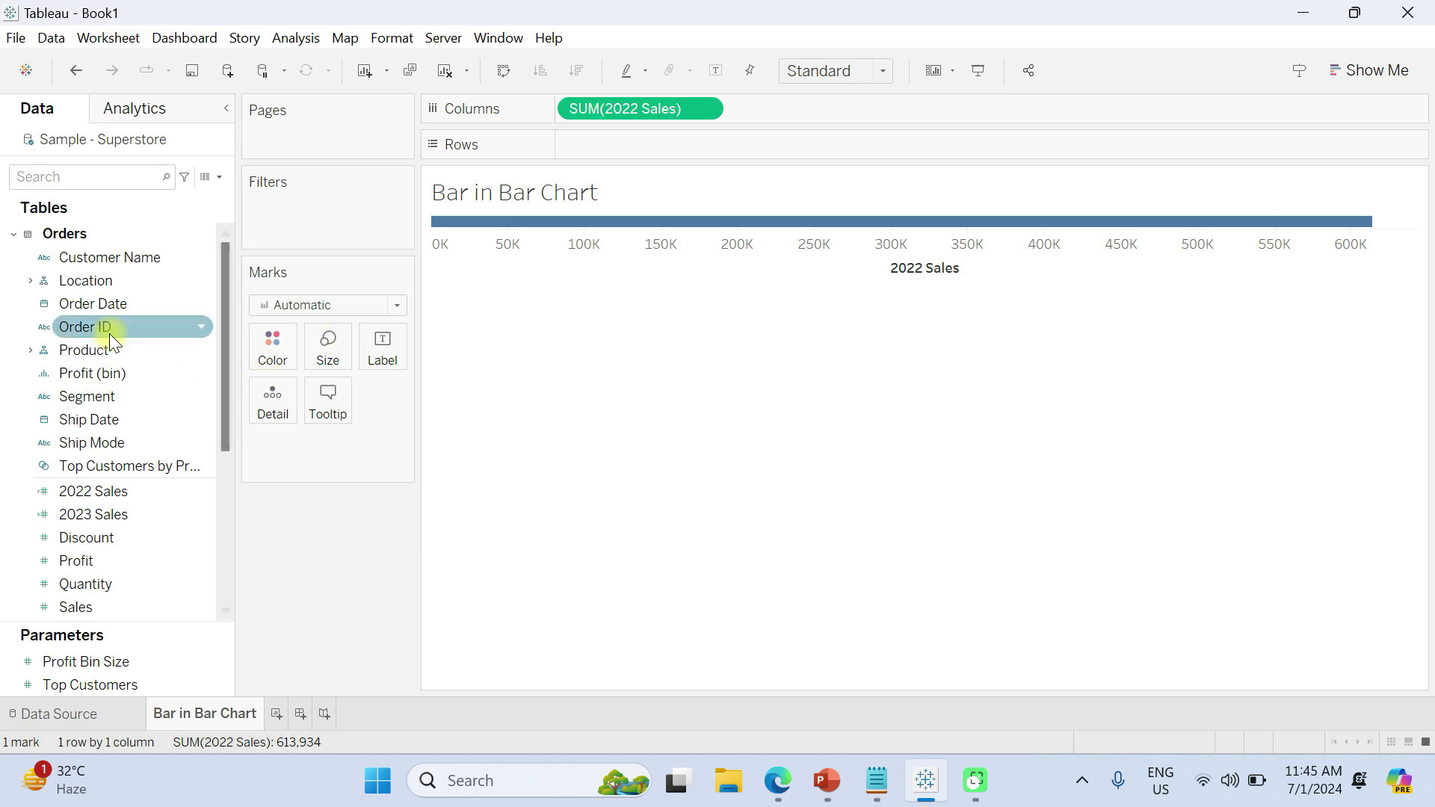
click(29, 351)
drag(111, 374, 593, 141)
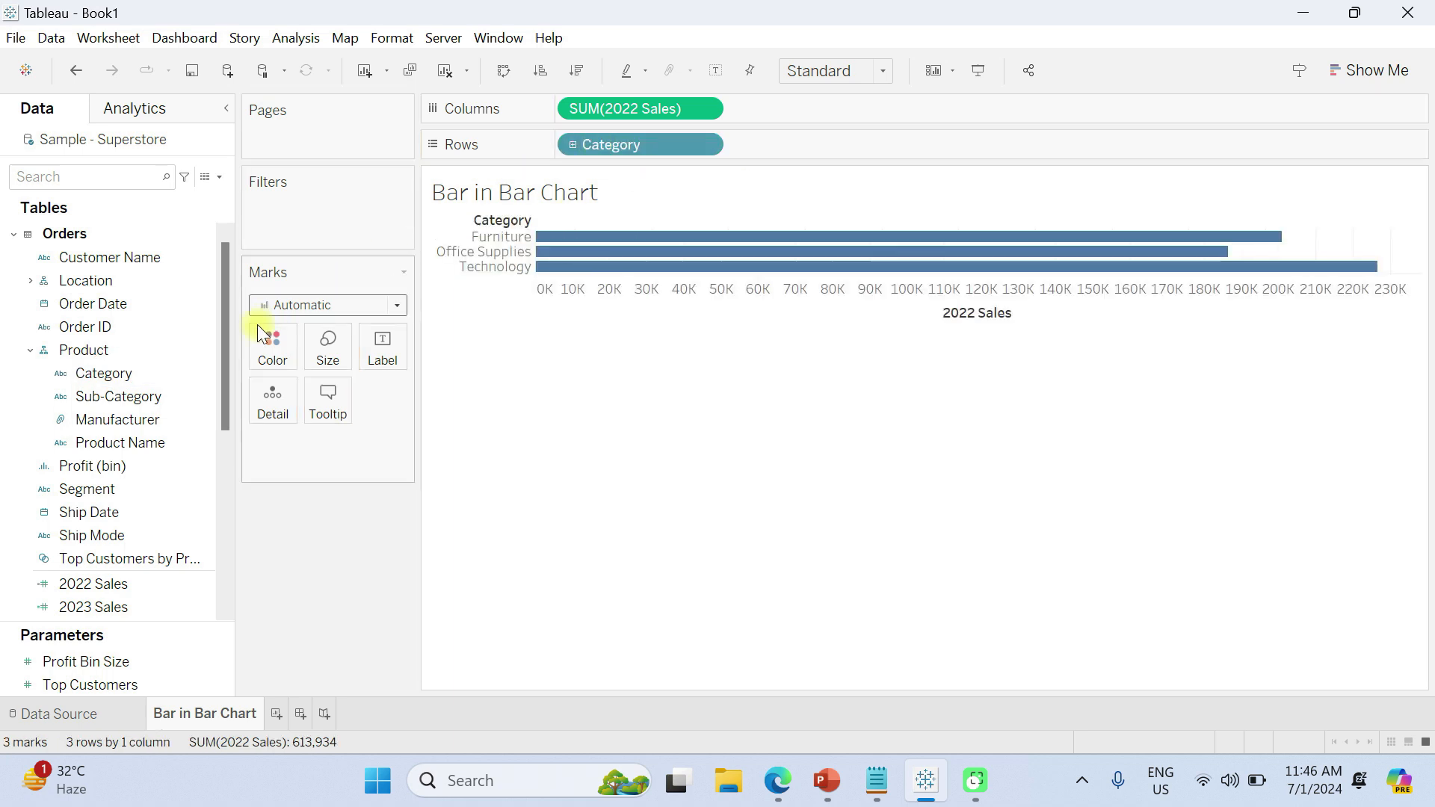
drag(136, 396, 797, 146)
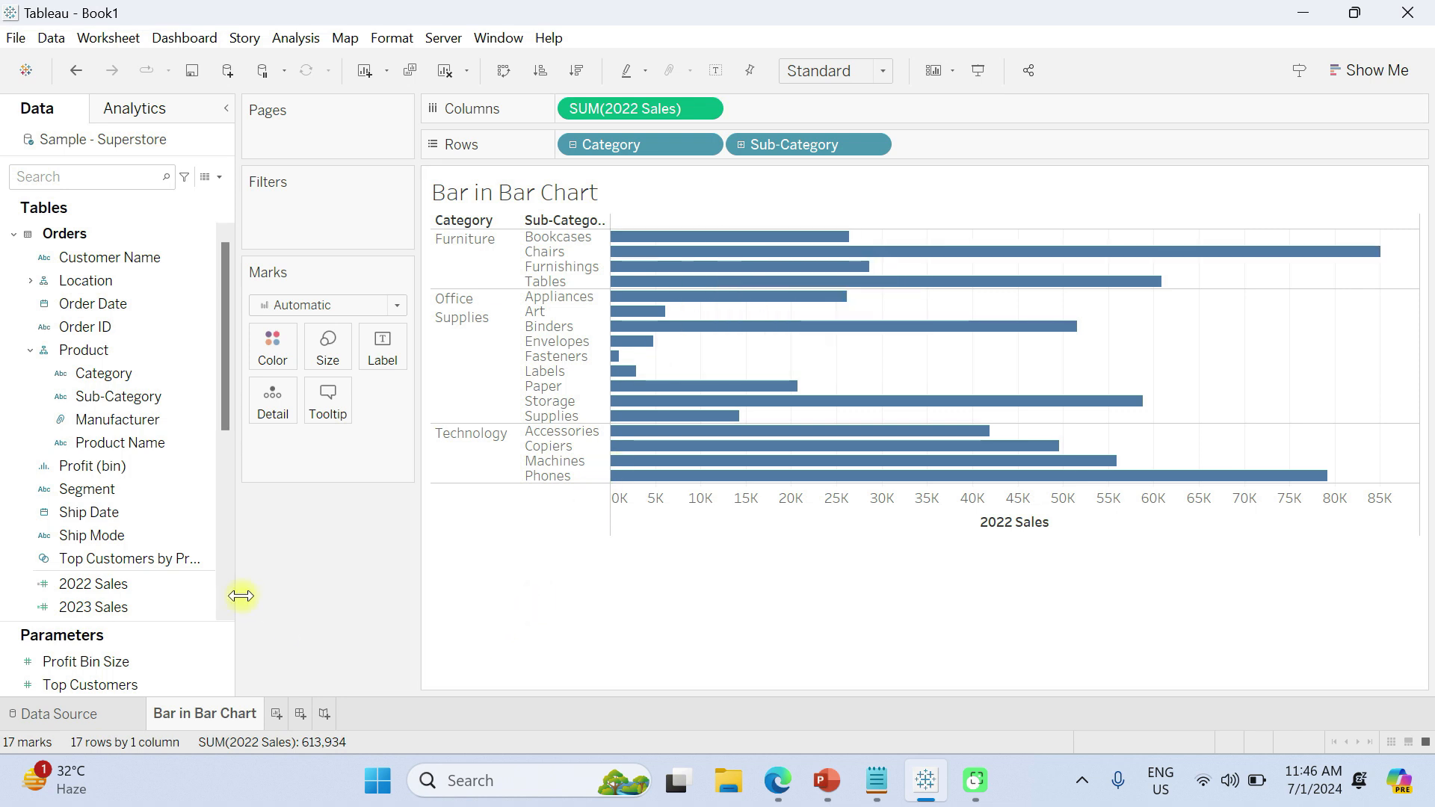
Combine 2023 Sales with 2022 Sales on one shared axis and move Measure Names from Rows to Color.
scroll(115, 600, down, 3)
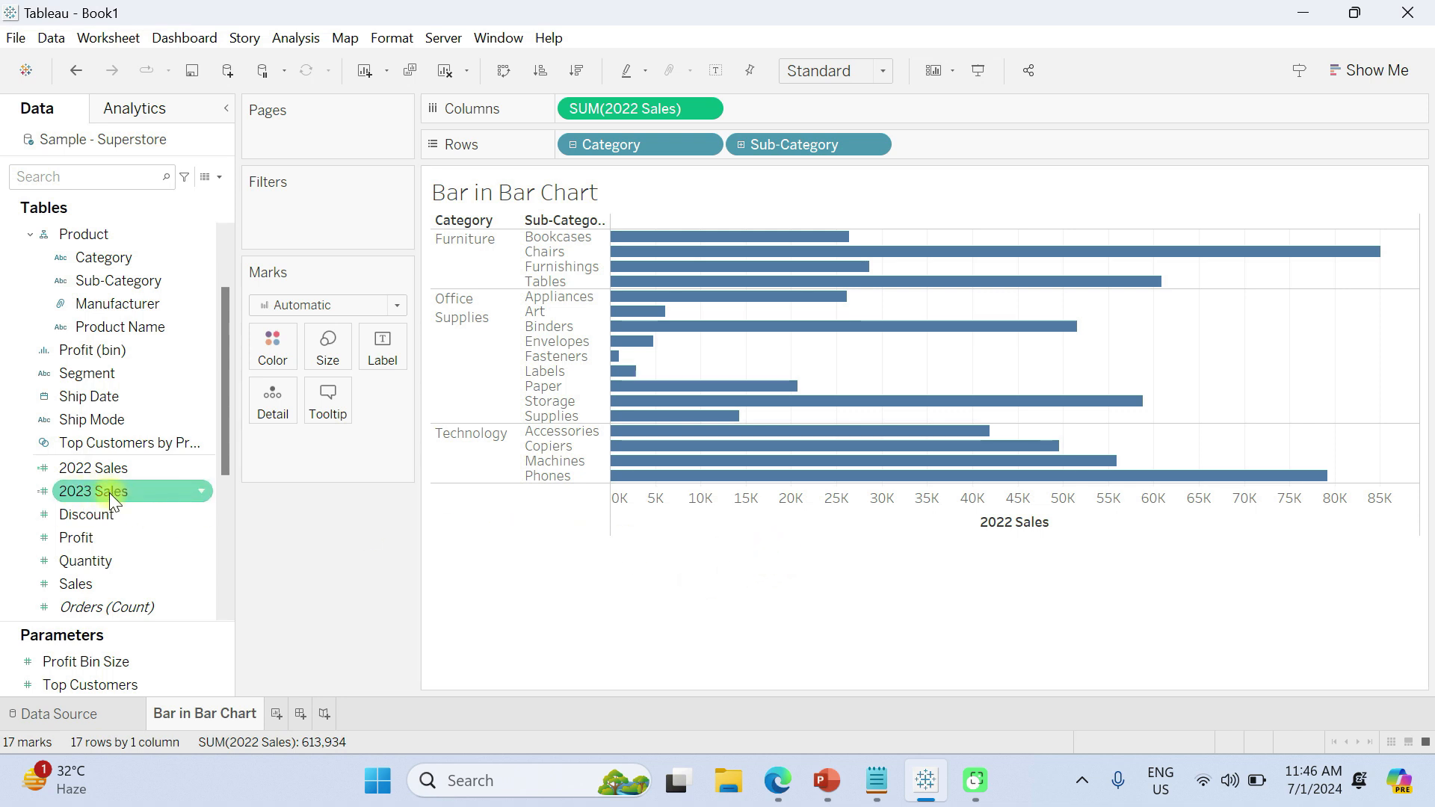
drag(100, 490, 663, 525)
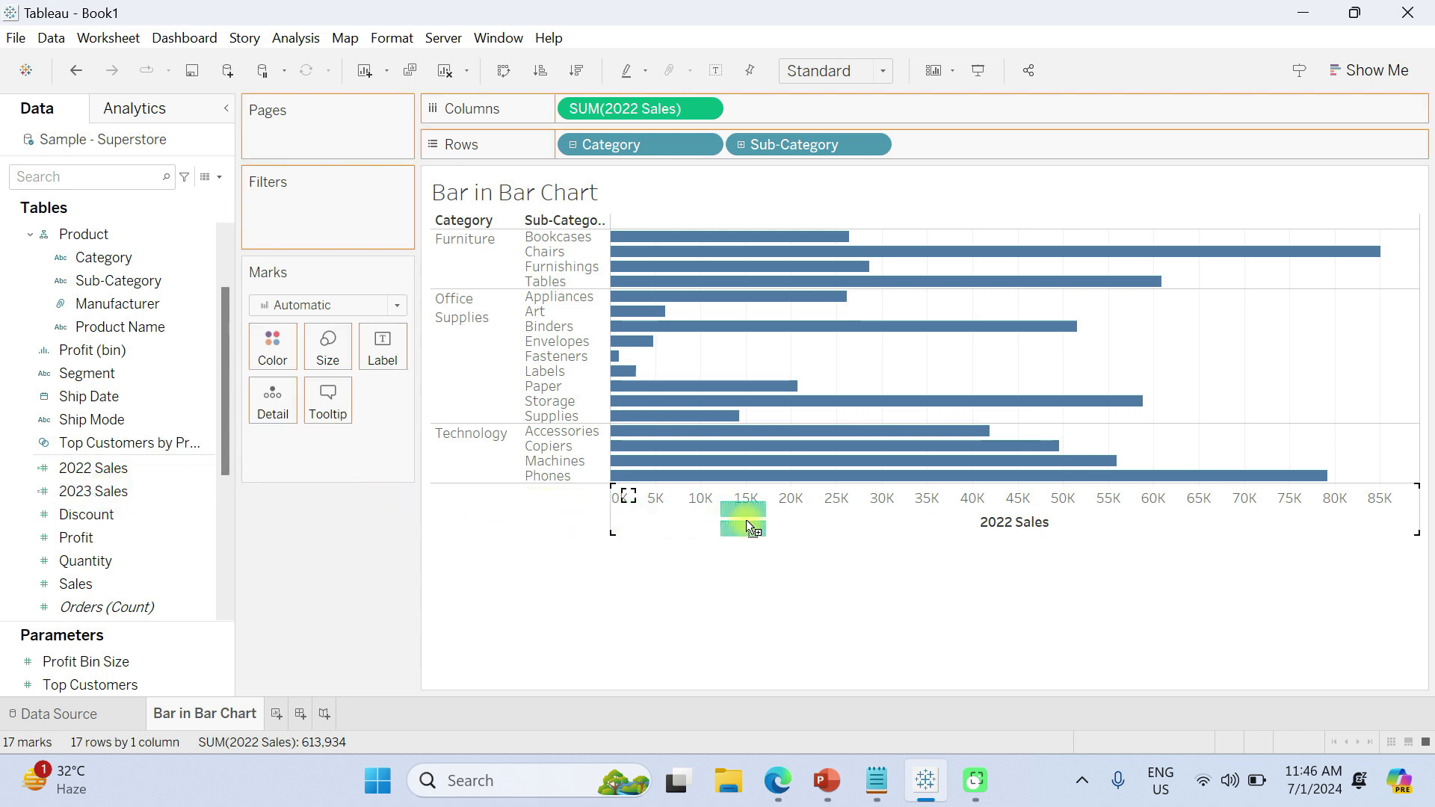
drag(761, 527, 768, 523)
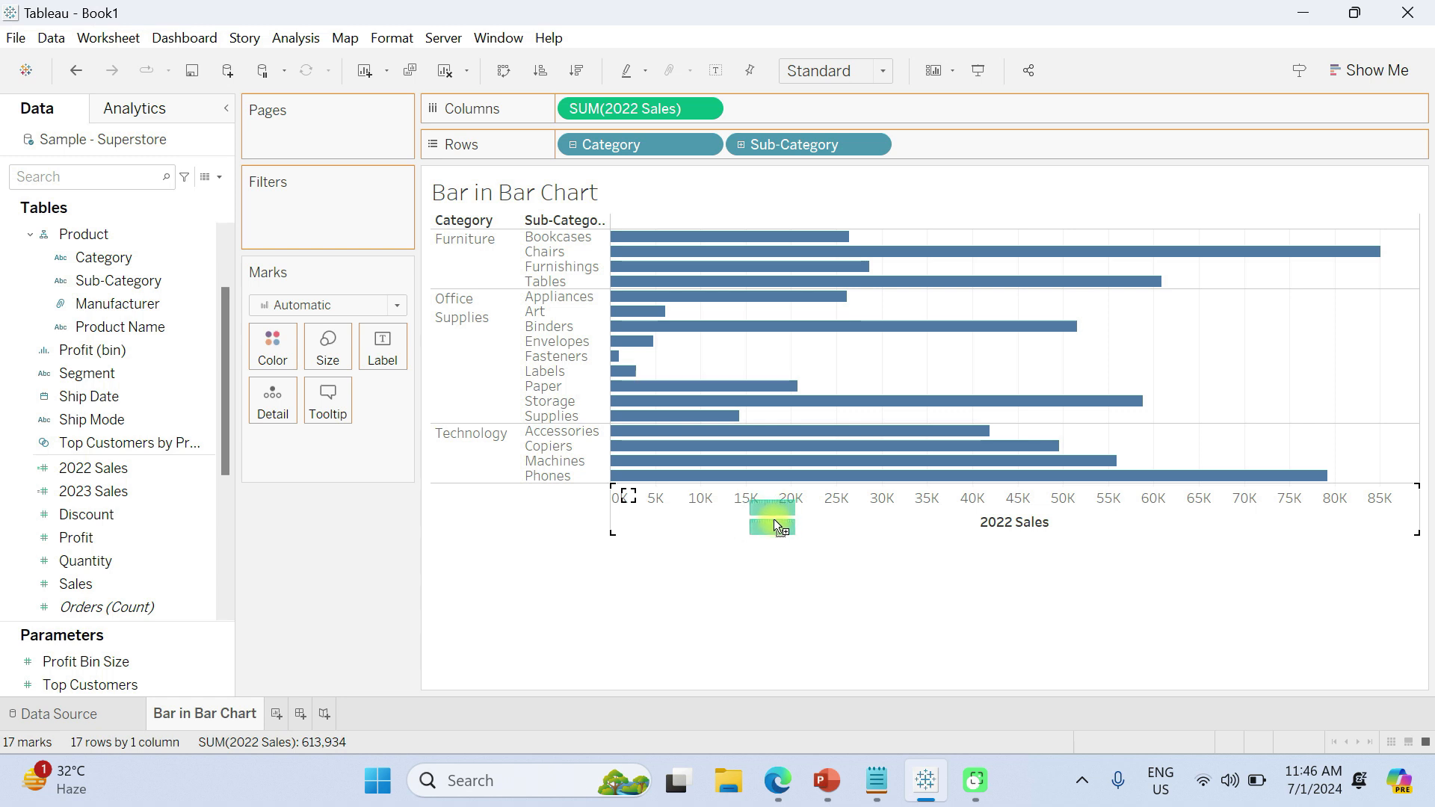
drag(775, 520, 773, 527)
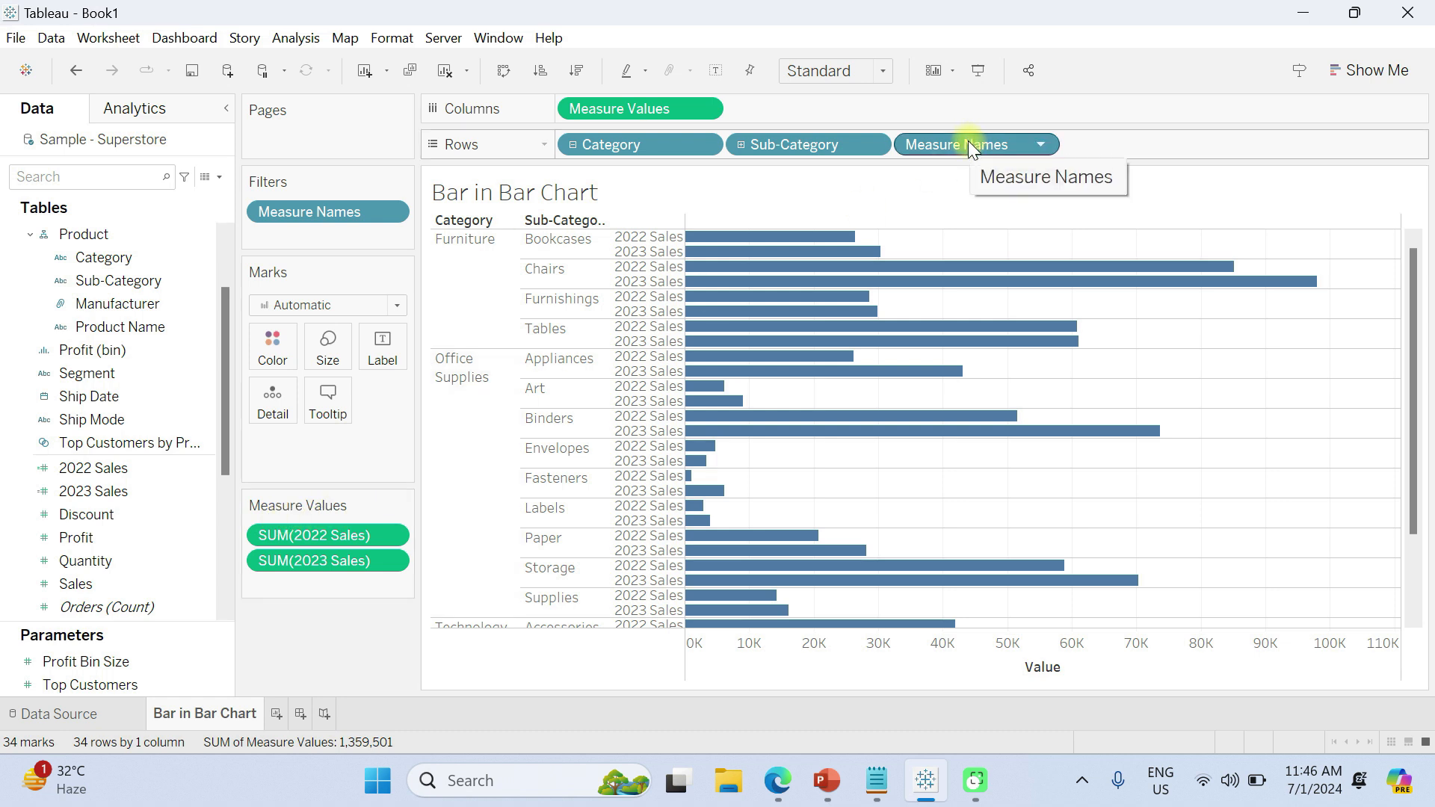
mouse_move(967, 140)
mouse_down()
mouse_move(438, 271)
mouse_move(271, 331)
mouse_move(275, 342)
mouse_up()
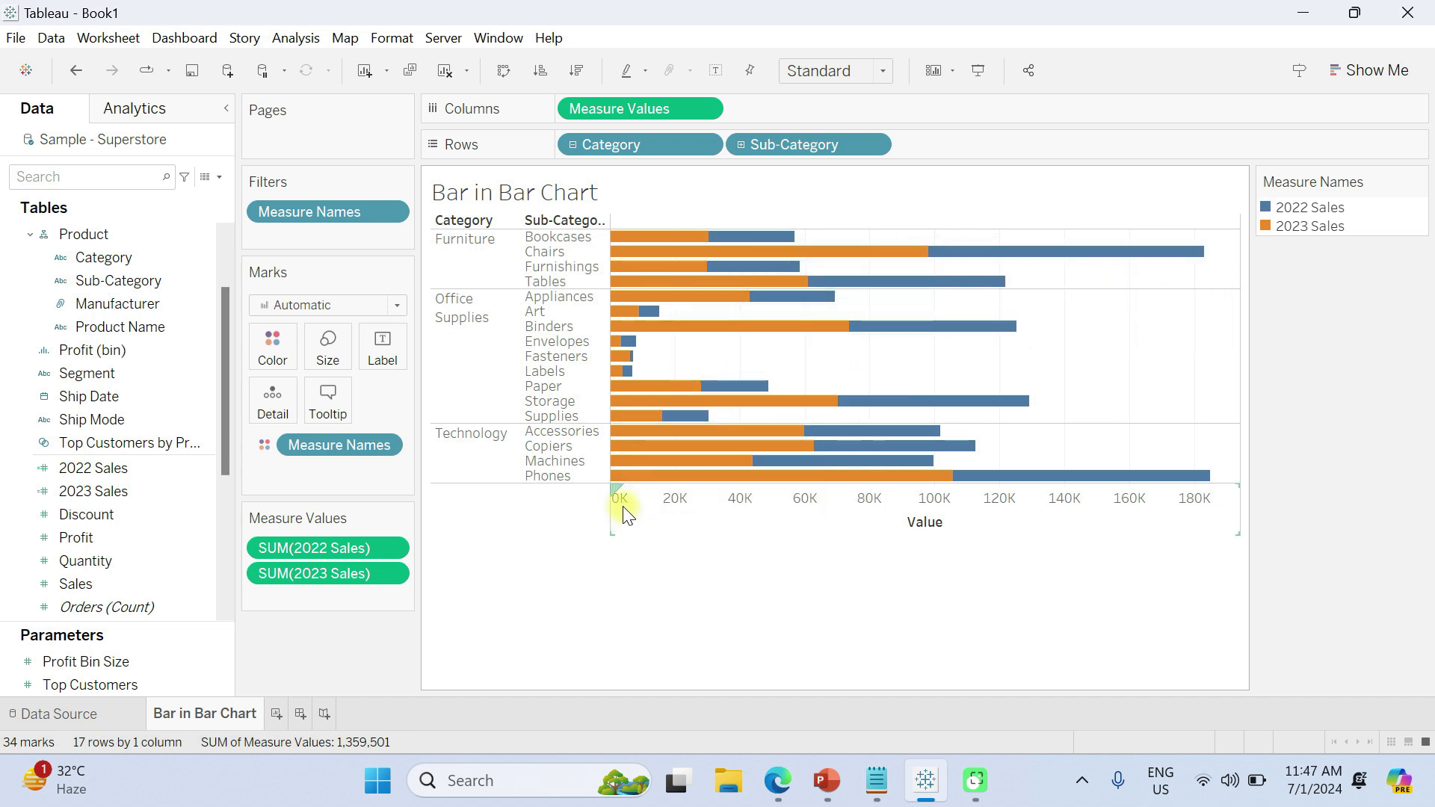
Turn off mark stacking for the chart and fit it to Entire View.
click(287, 39)
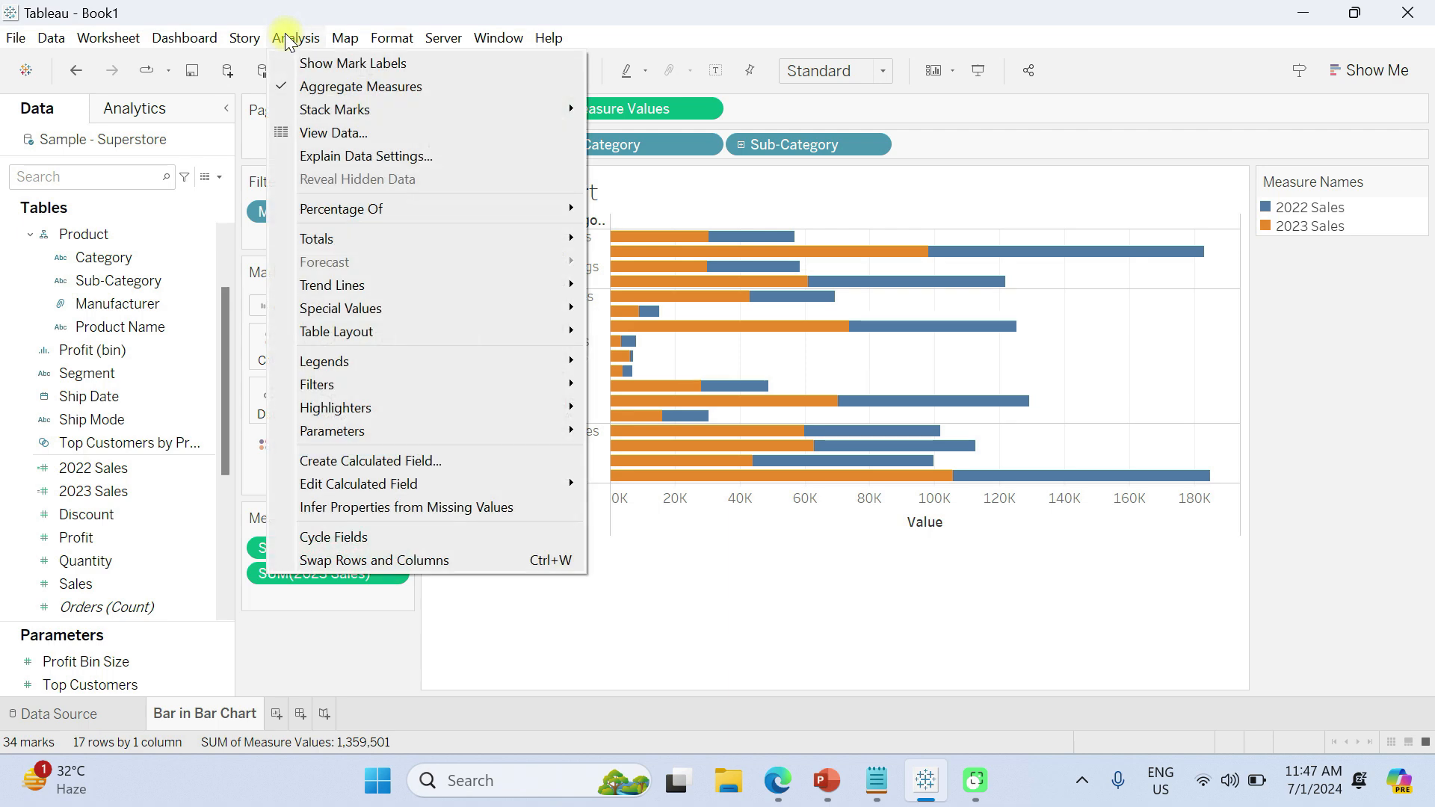
mouse_move(333, 112)
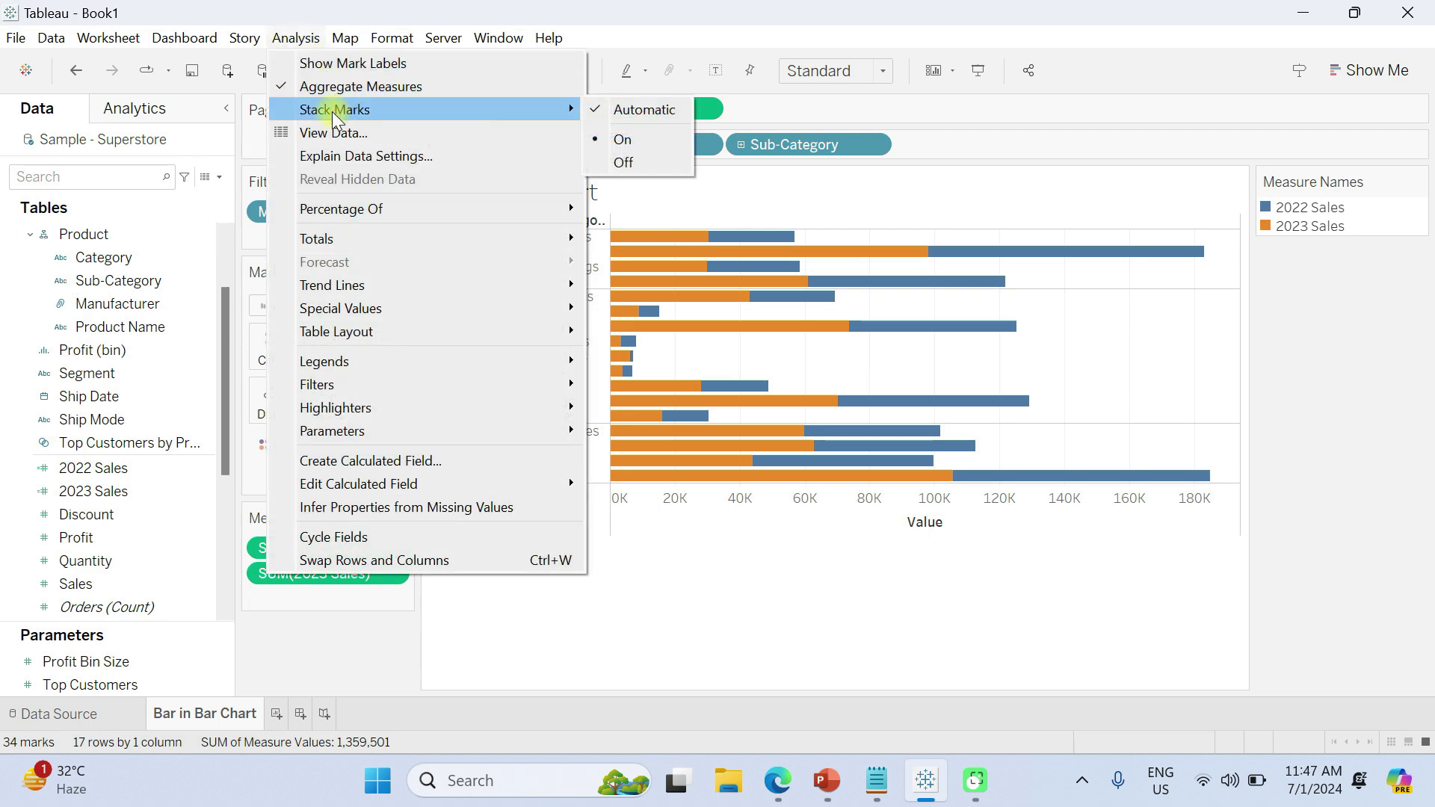
click(633, 161)
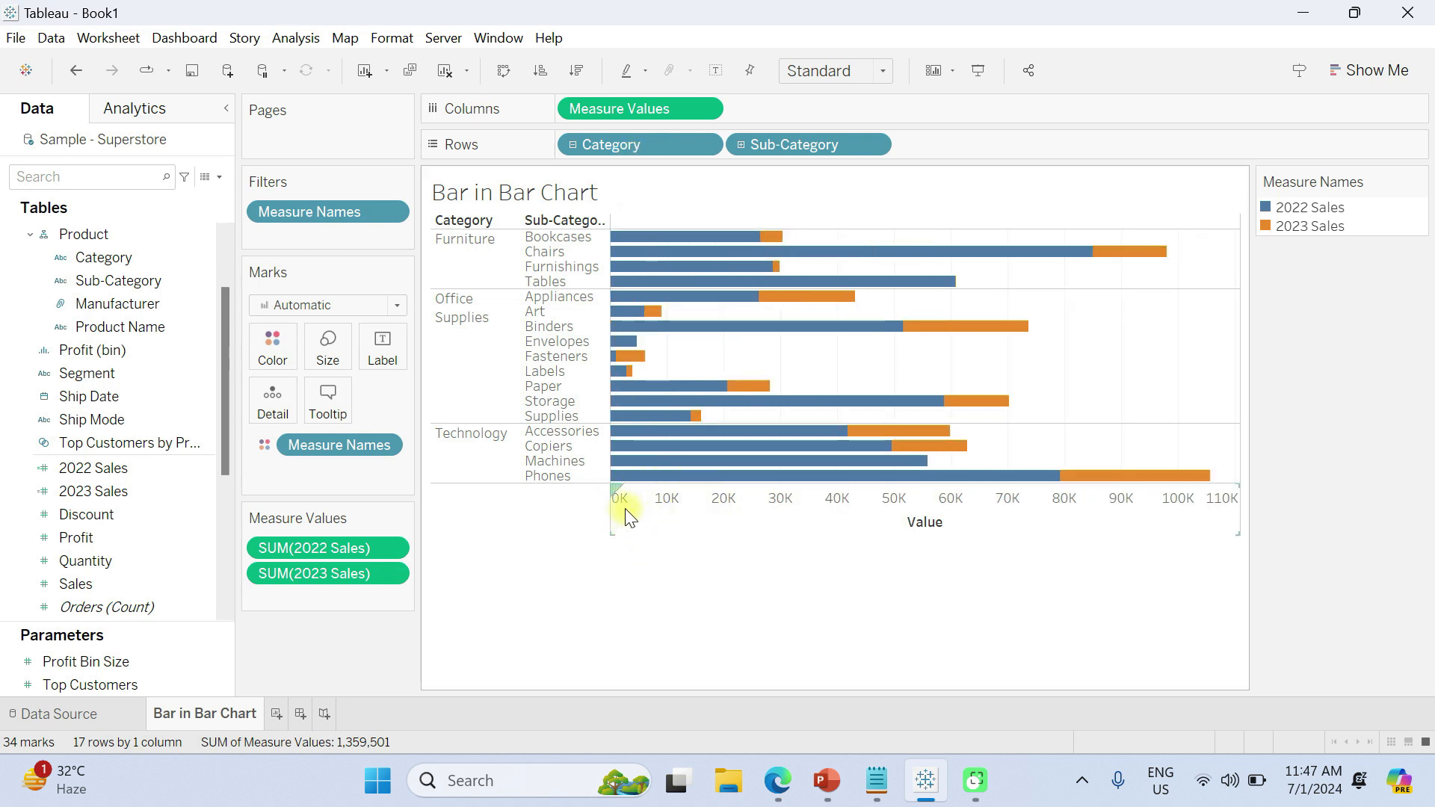
click(823, 72)
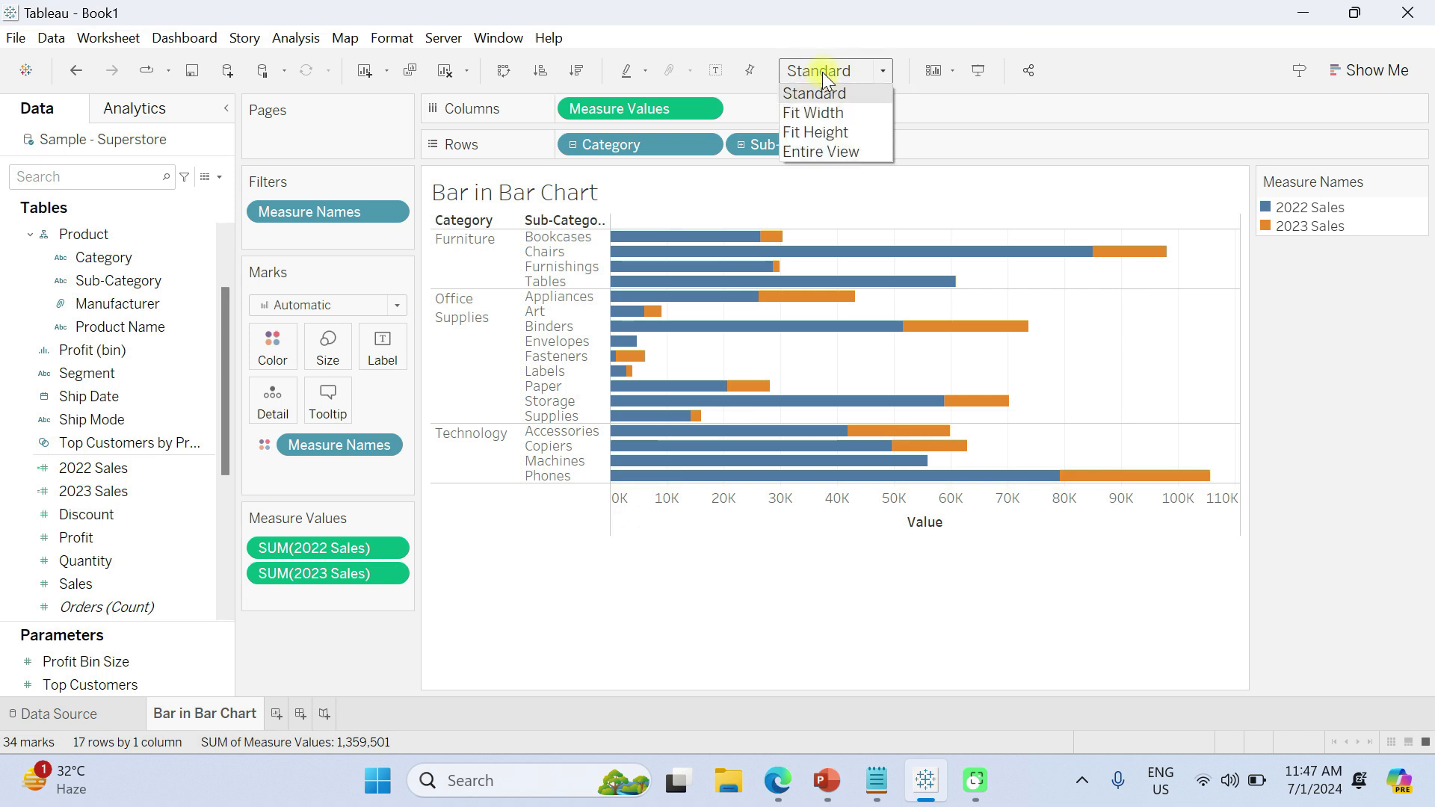
click(827, 152)
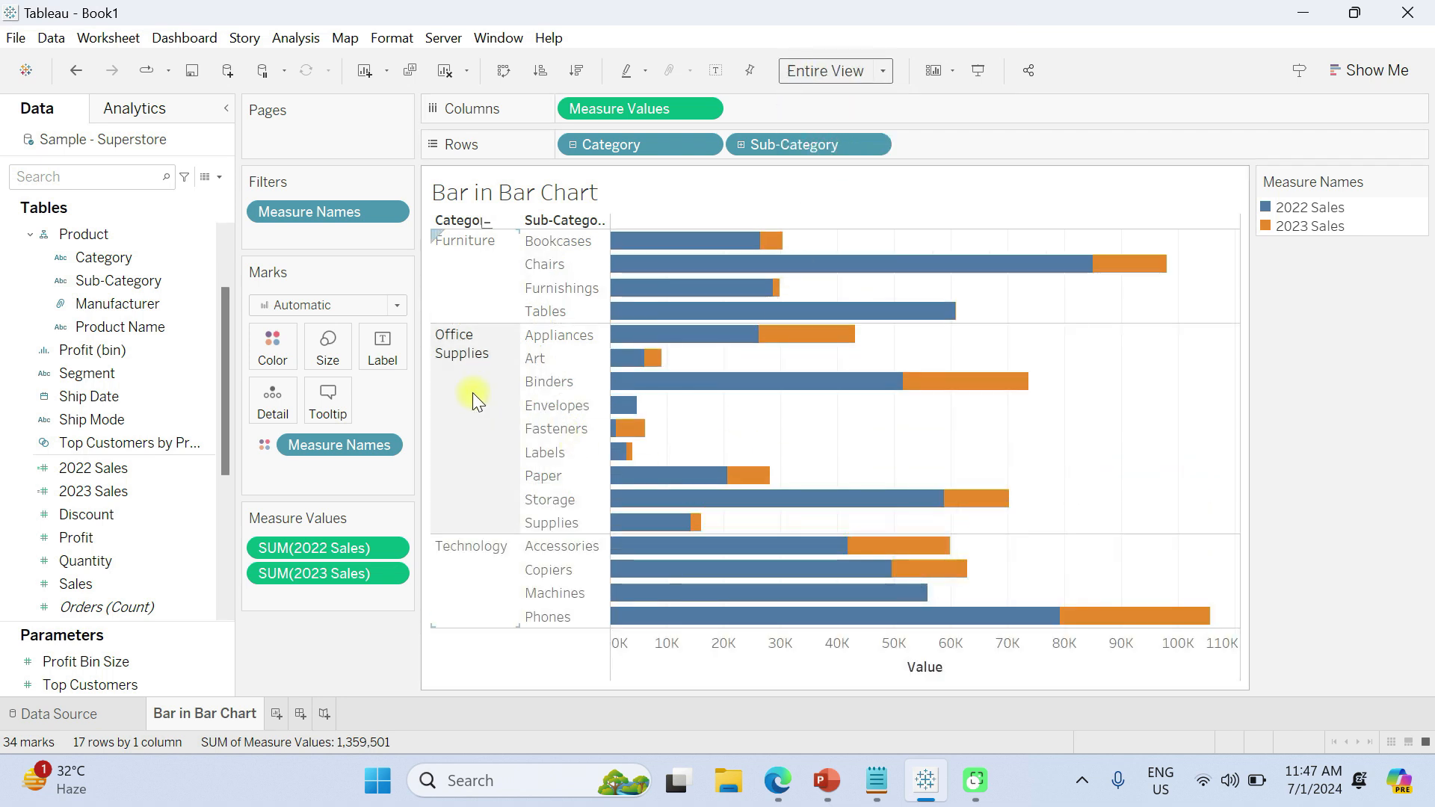
Add a copy of Measure Names to Size on the Marks card, keeping the original on Color.
mouse_move(736, 239)
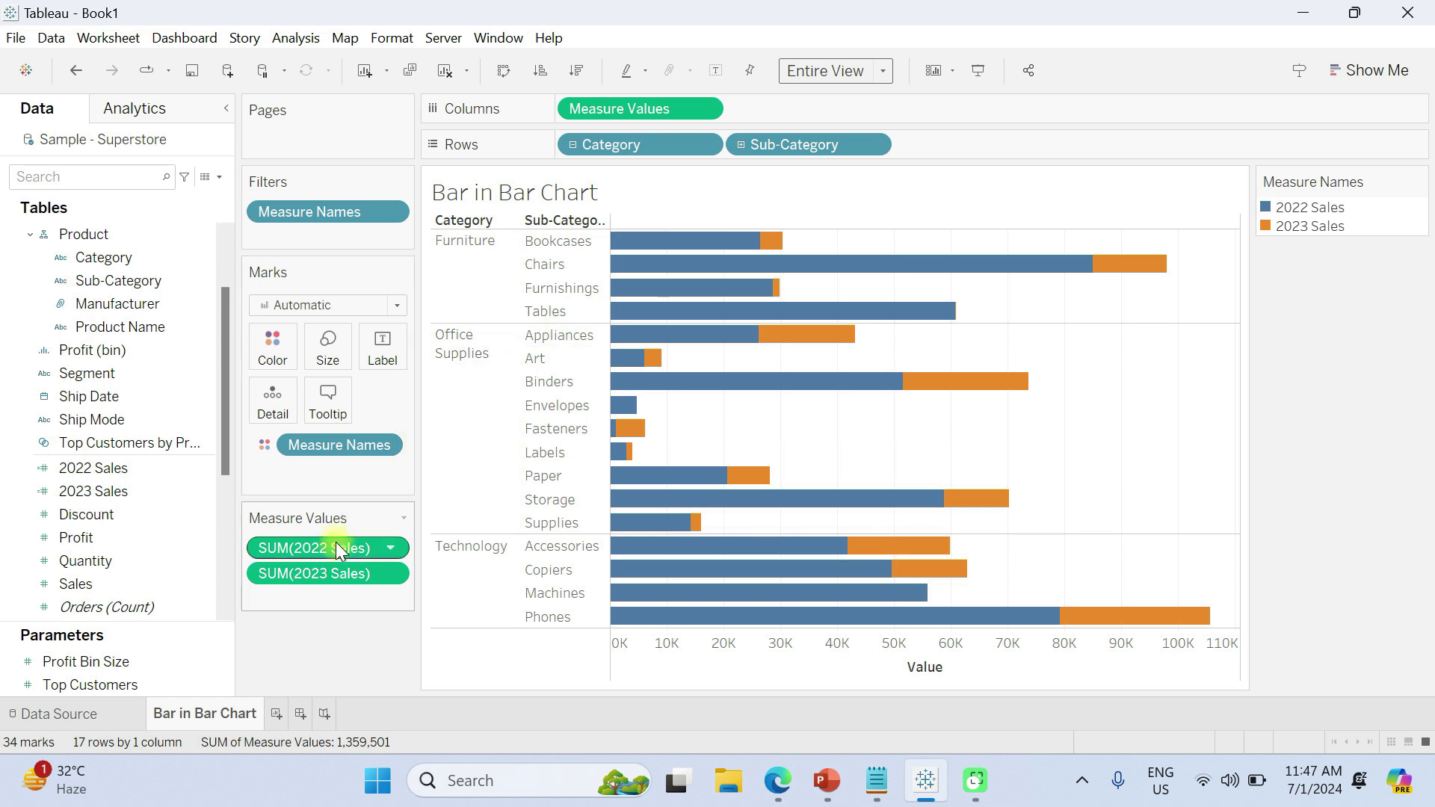
click(319, 449)
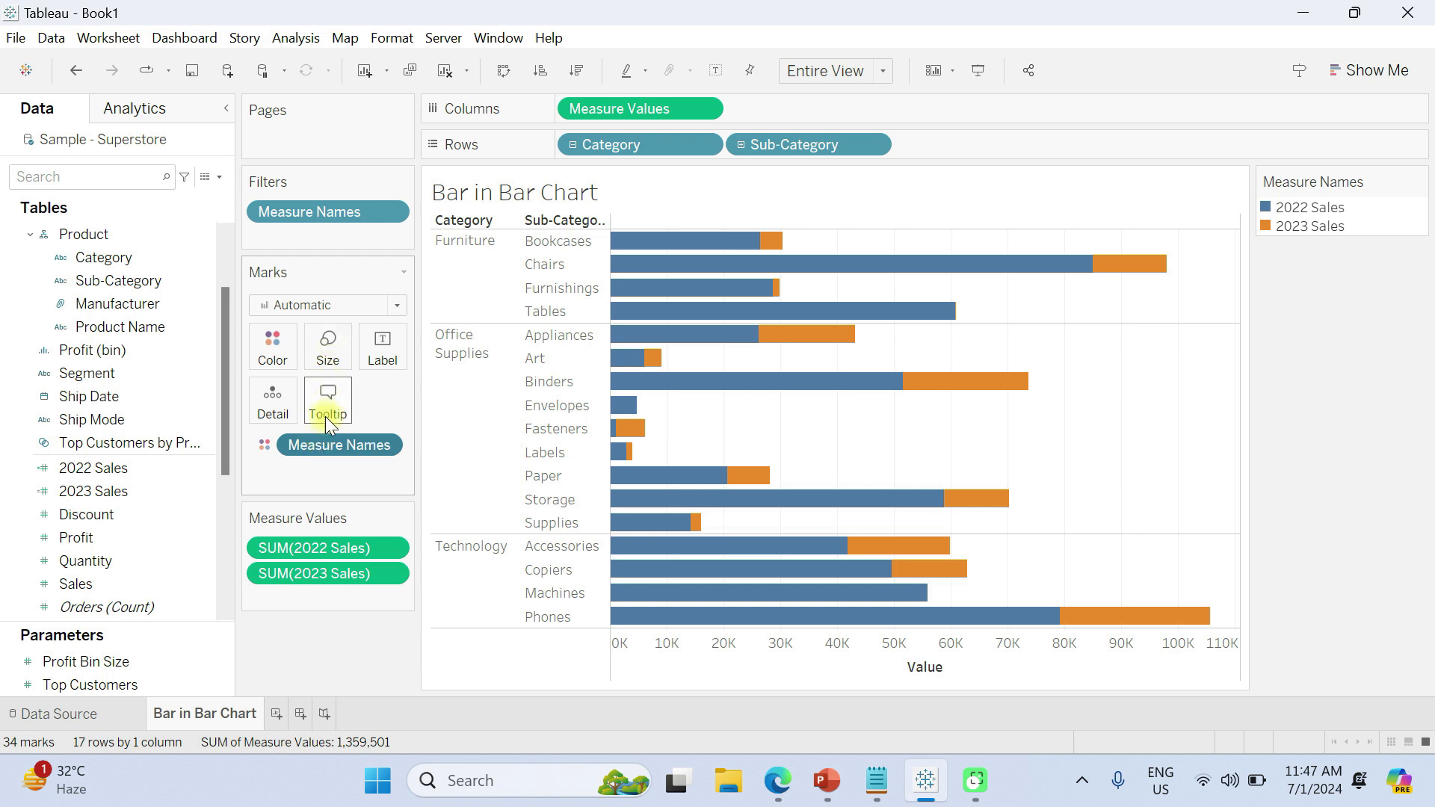
drag(320, 443, 326, 341)
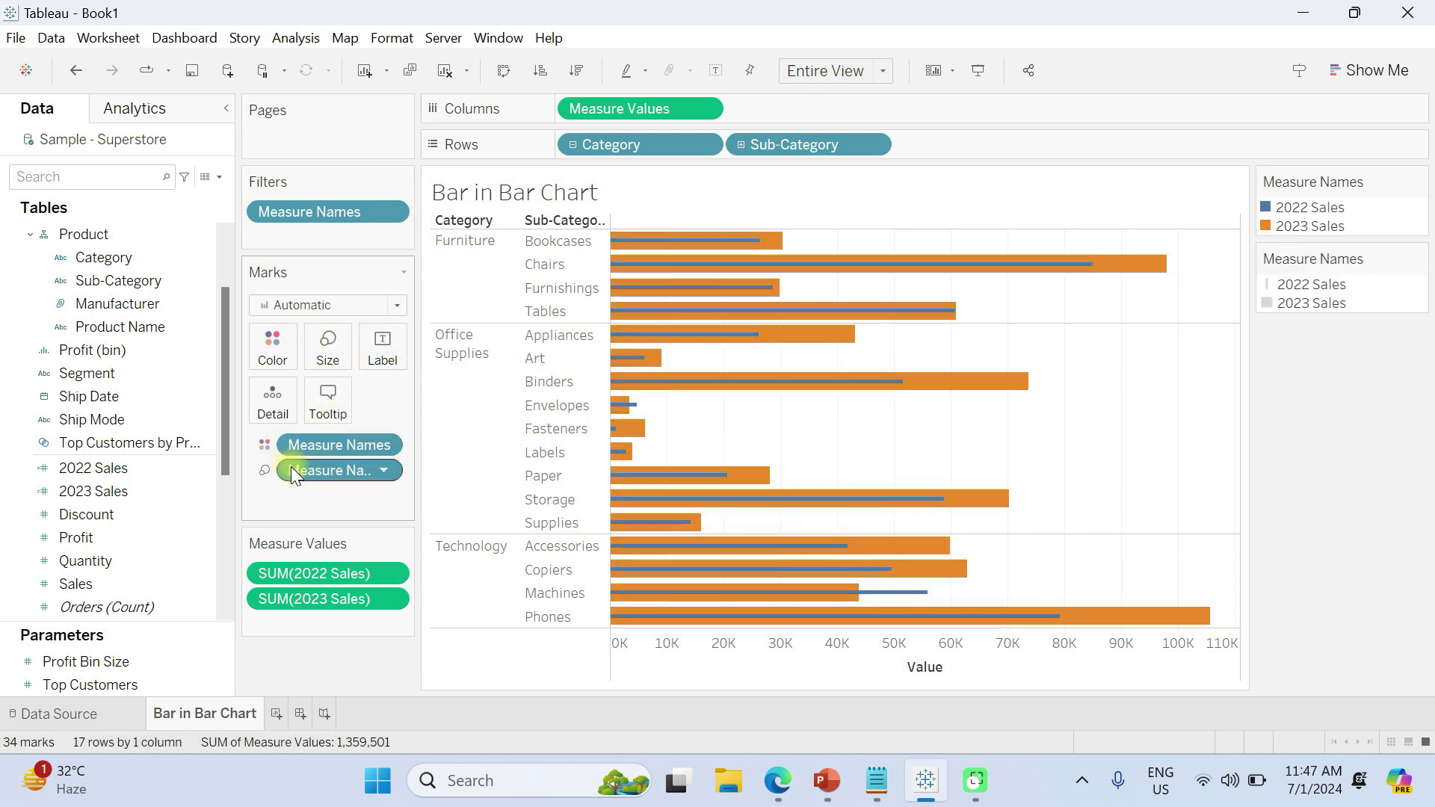
mouse_move(695, 251)
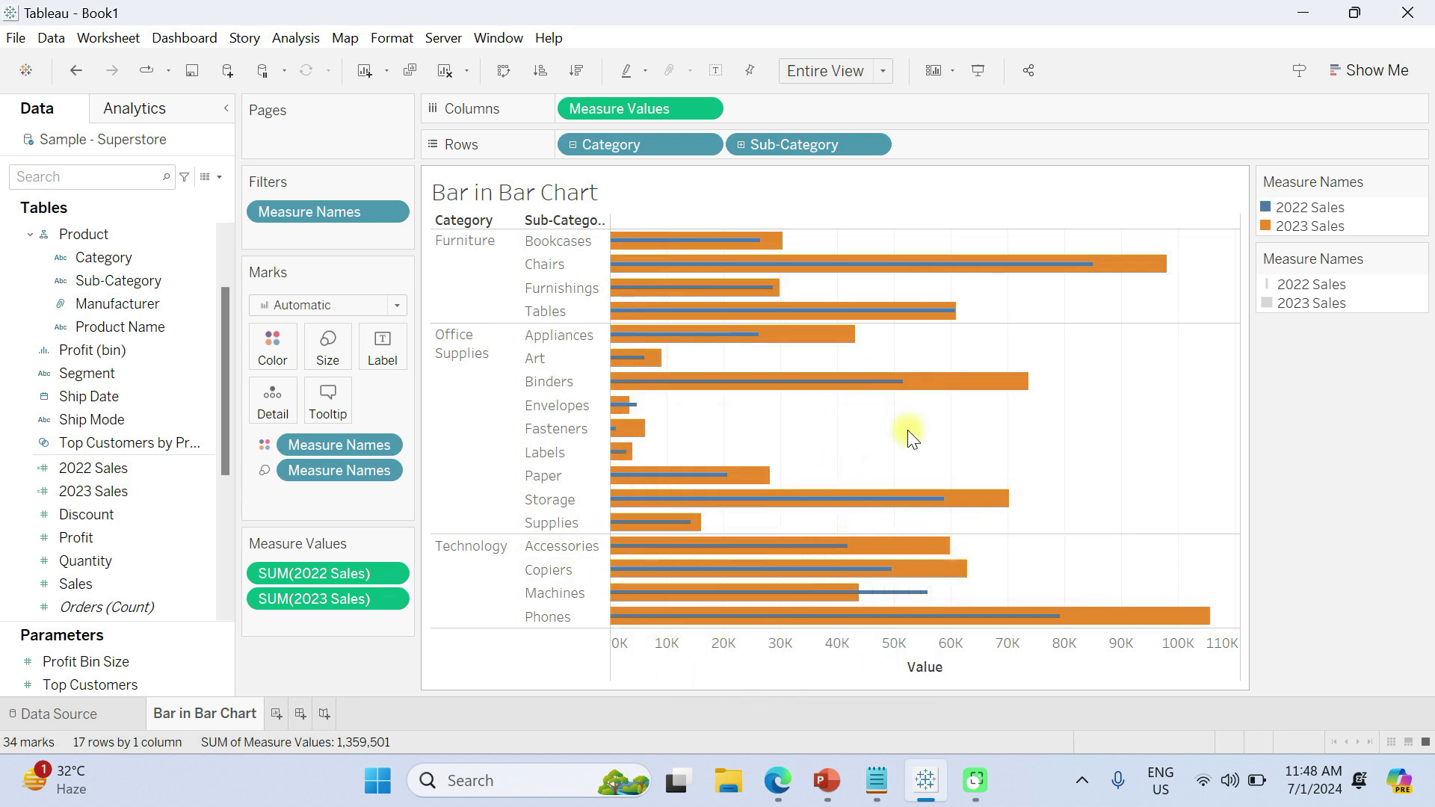
Format the Value axis scale numbers as Currency (Custom).
right_click(751, 654)
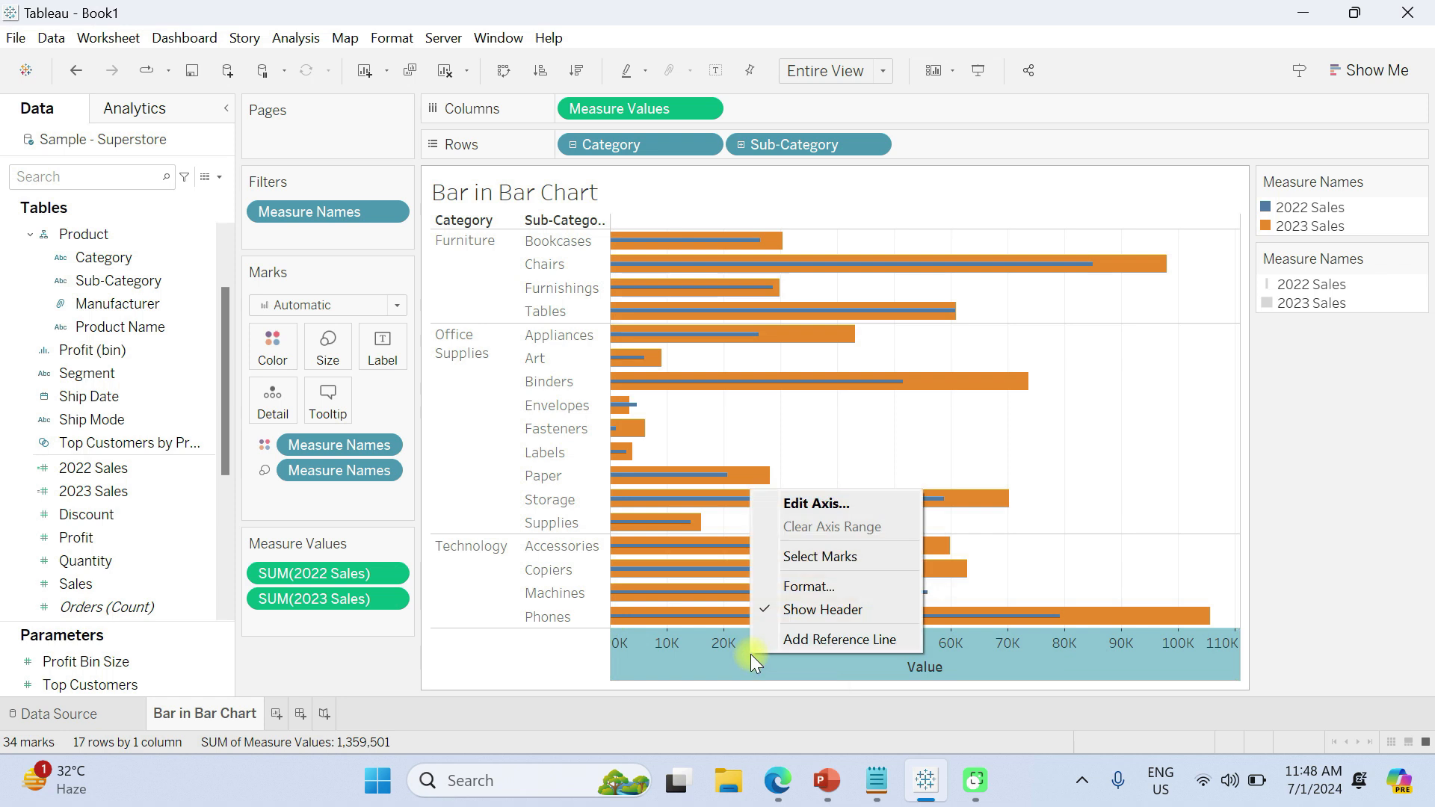
click(822, 587)
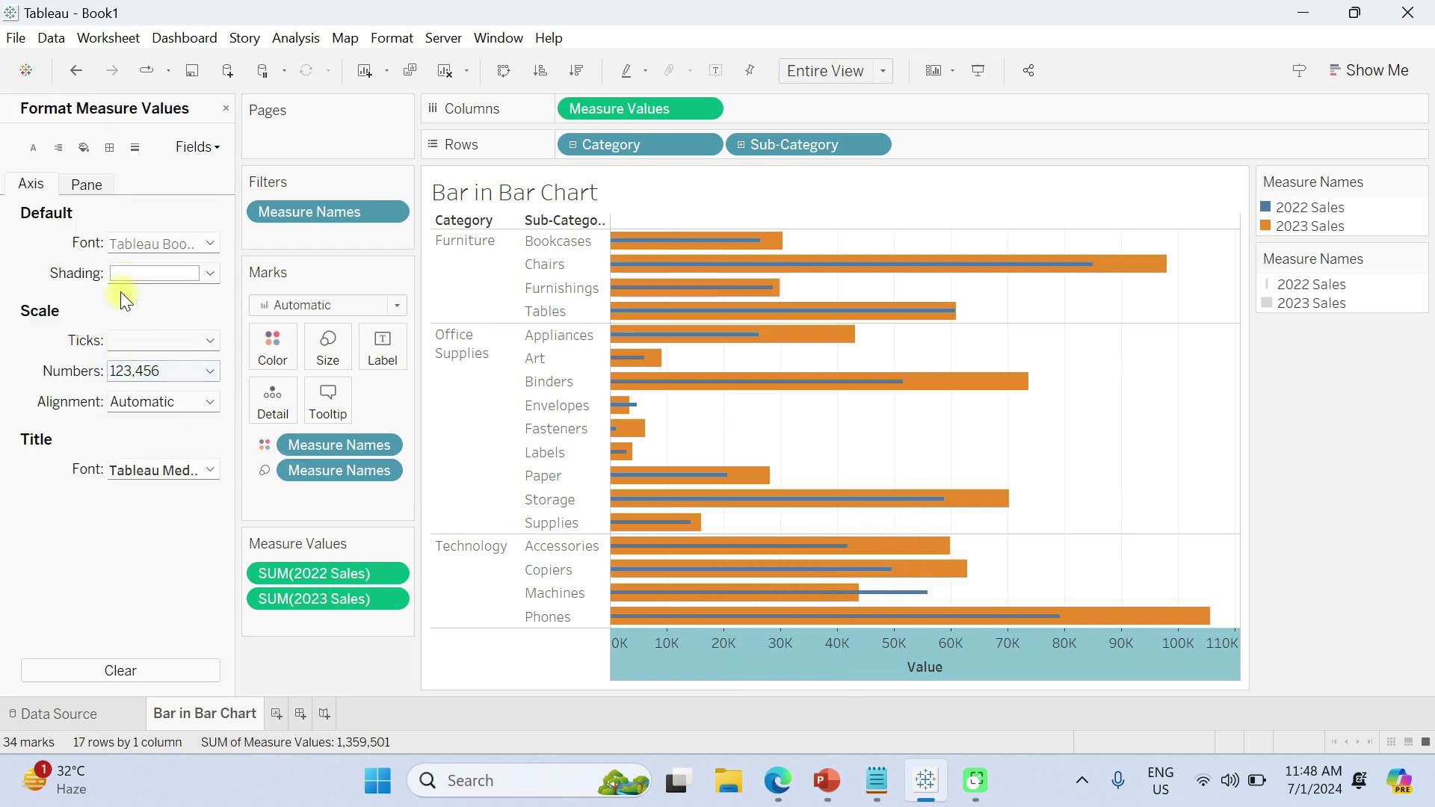
click(154, 371)
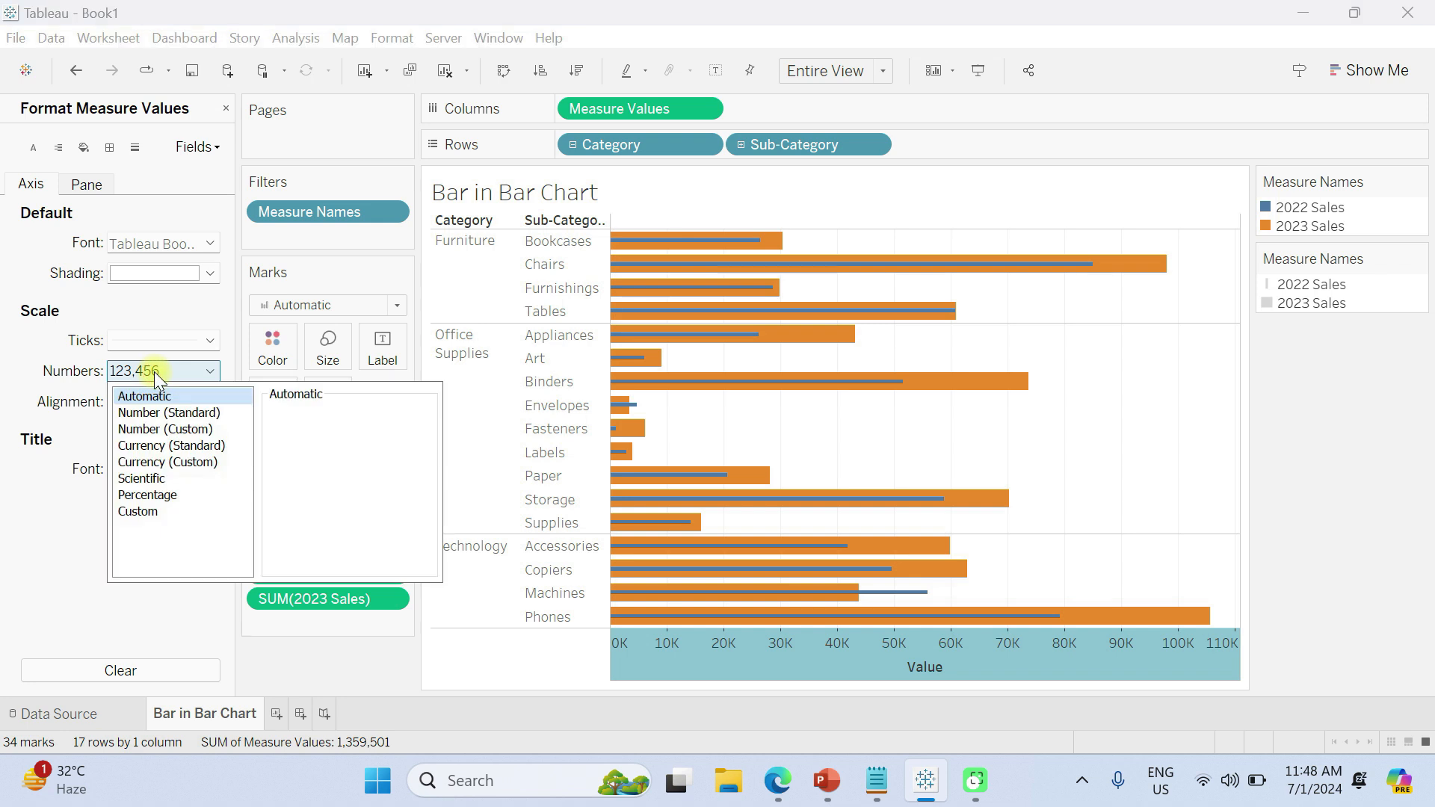
click(176, 447)
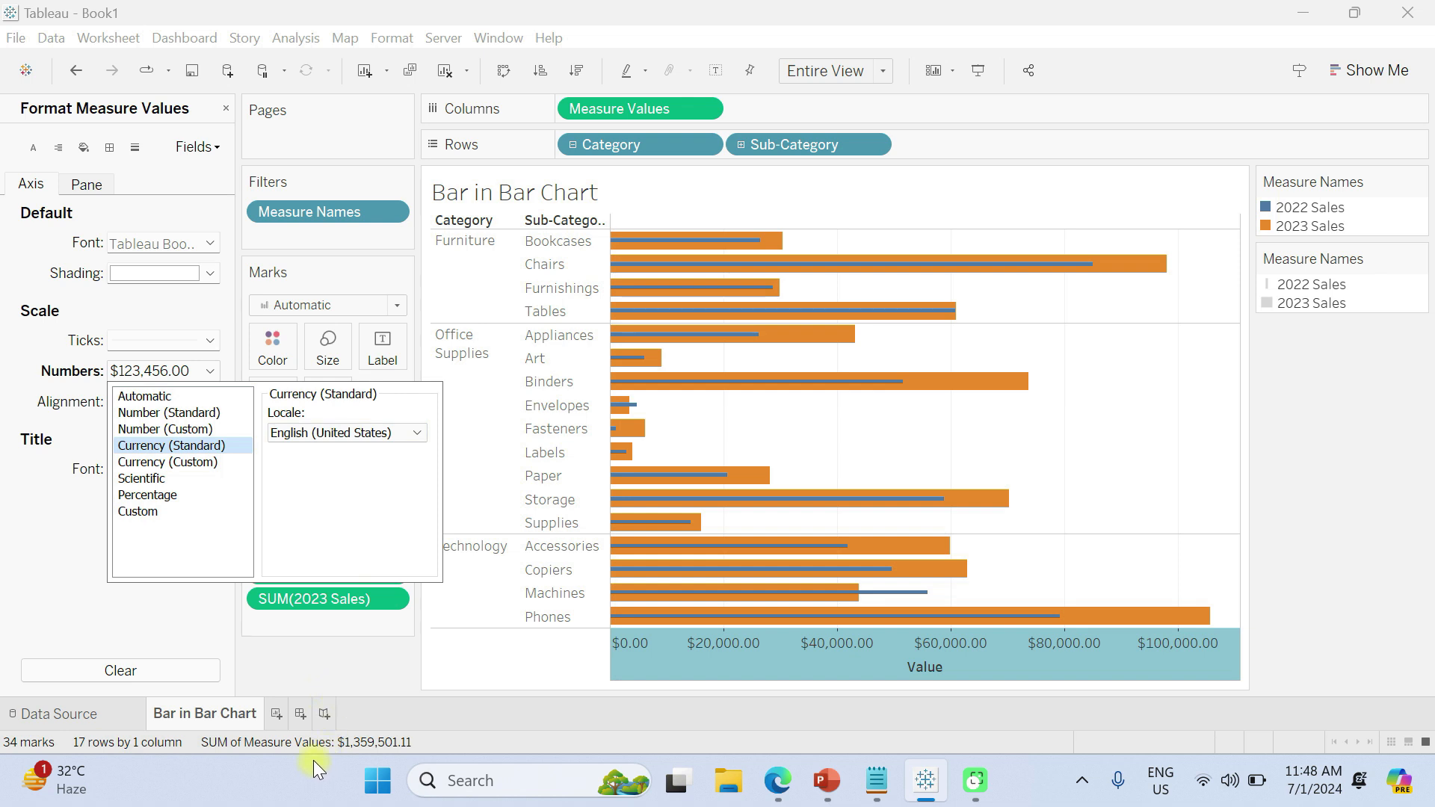
click(178, 463)
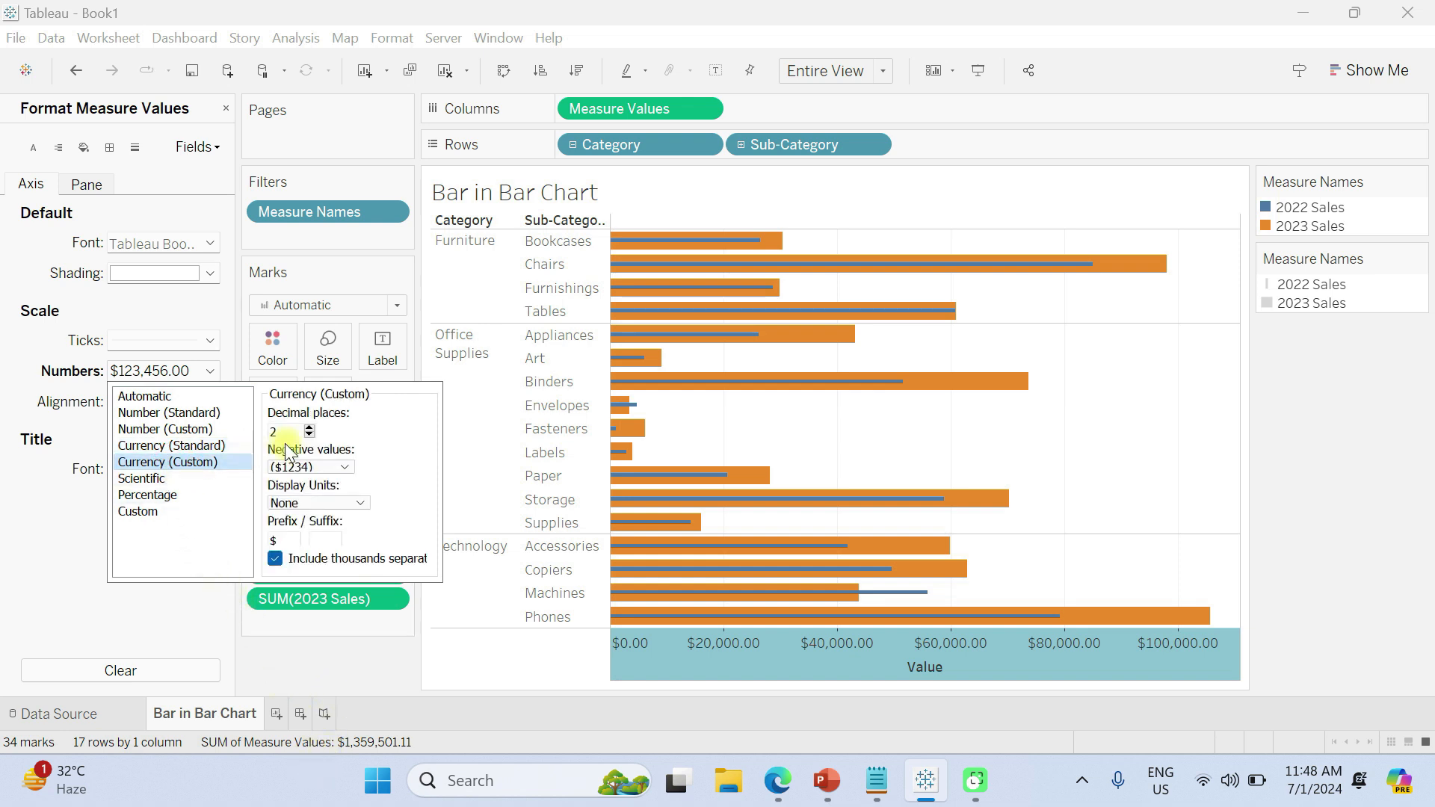
Set the axis currency format to display units of Thousands (K) with 0 decimal places and close the format options.
click(317, 503)
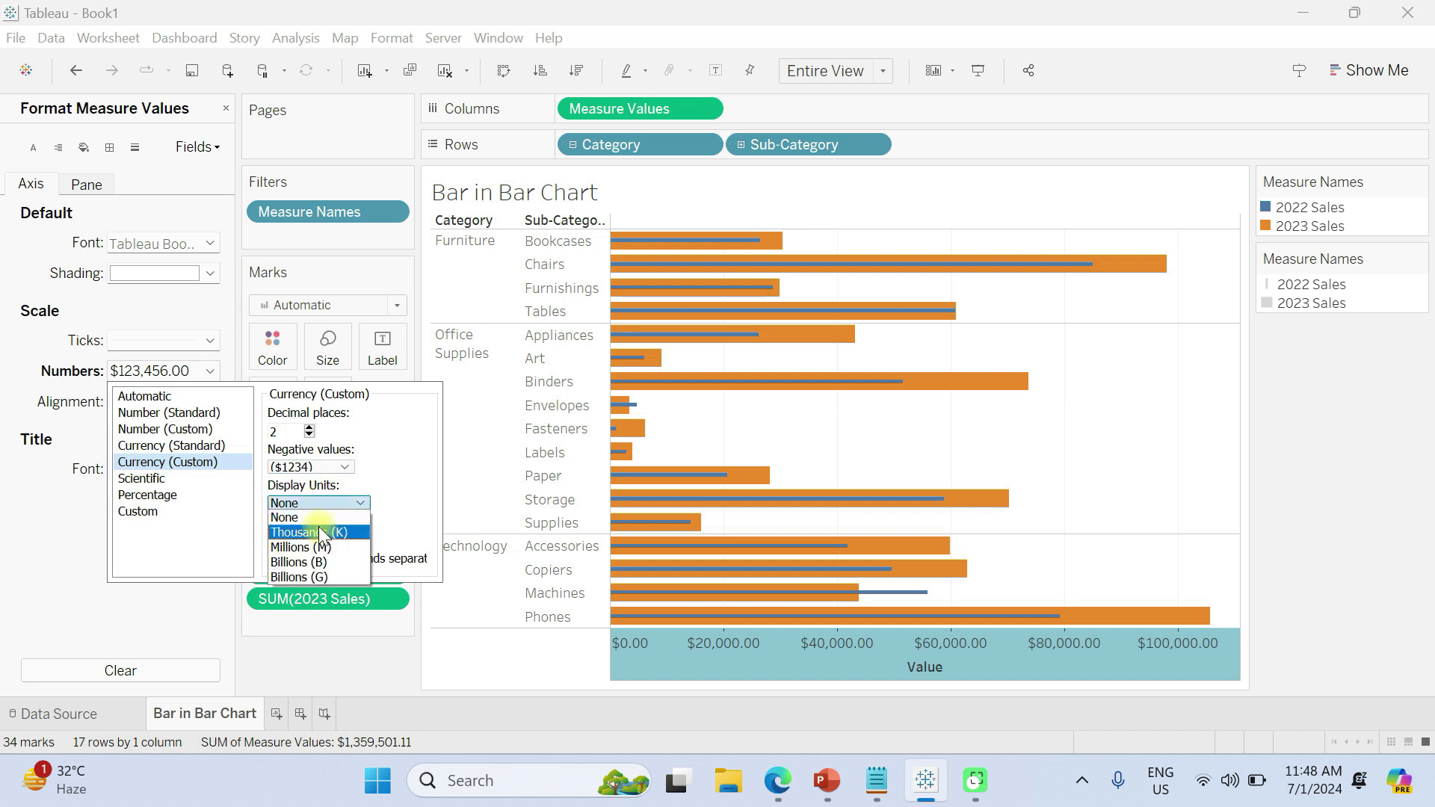
click(324, 532)
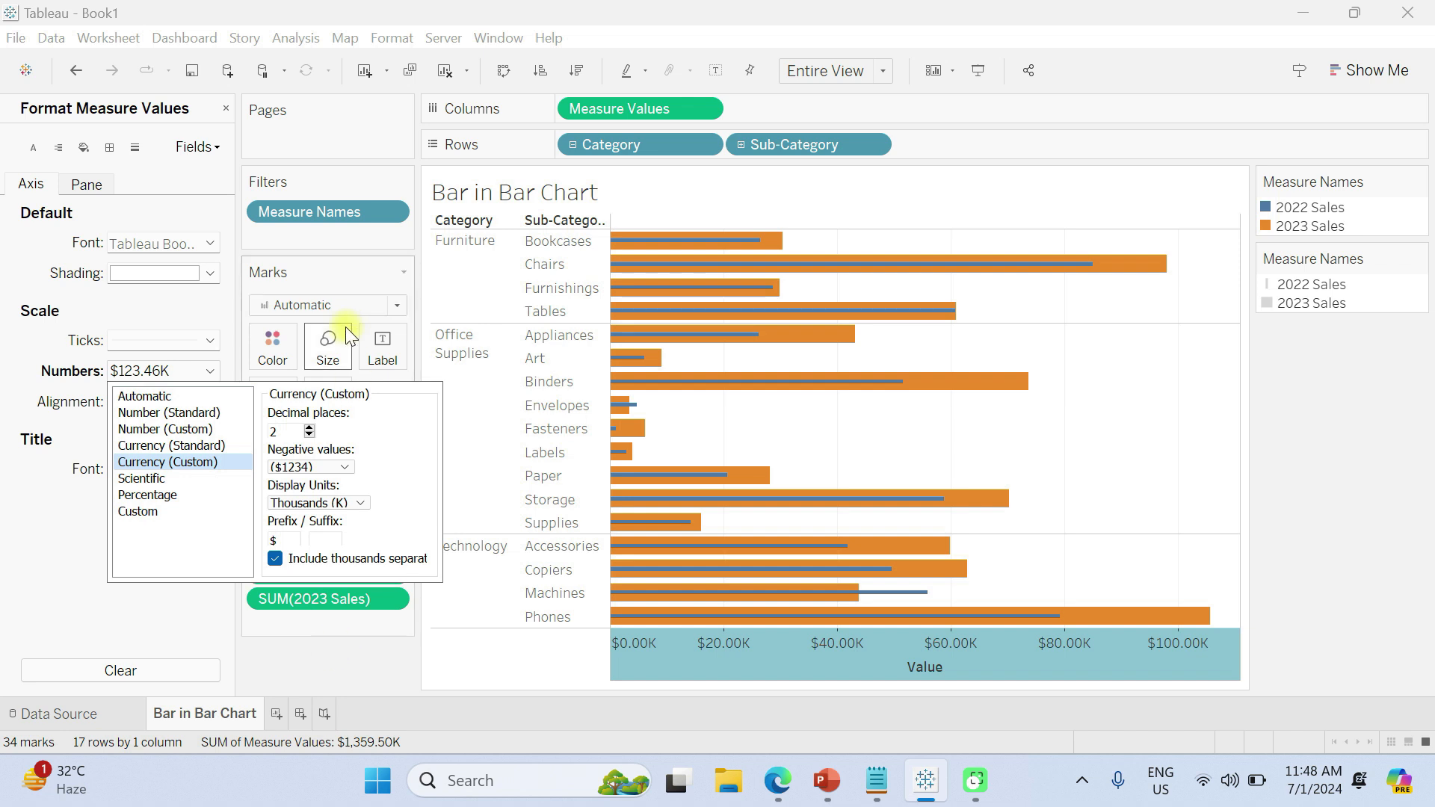
click(309, 435)
click(309, 435)
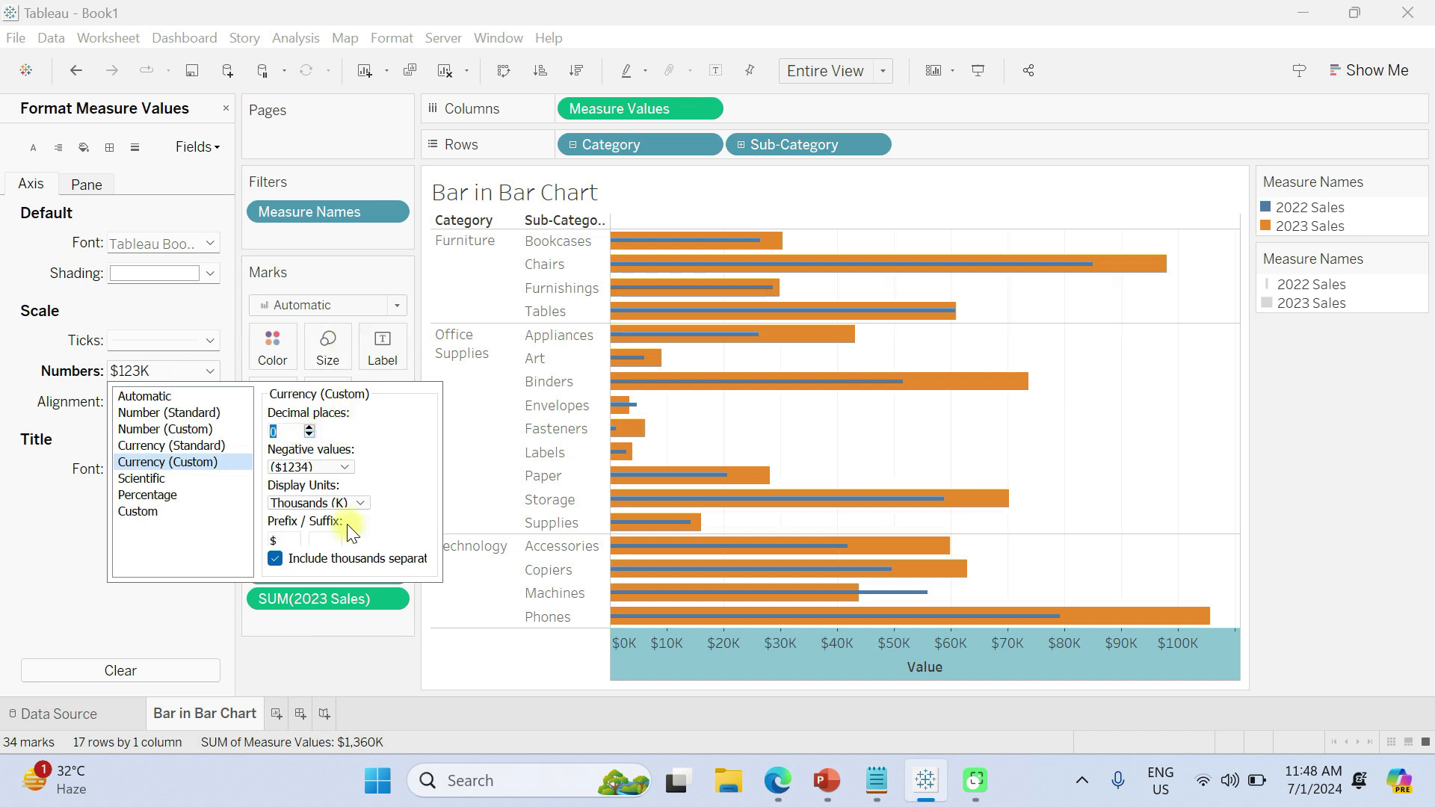
click(383, 658)
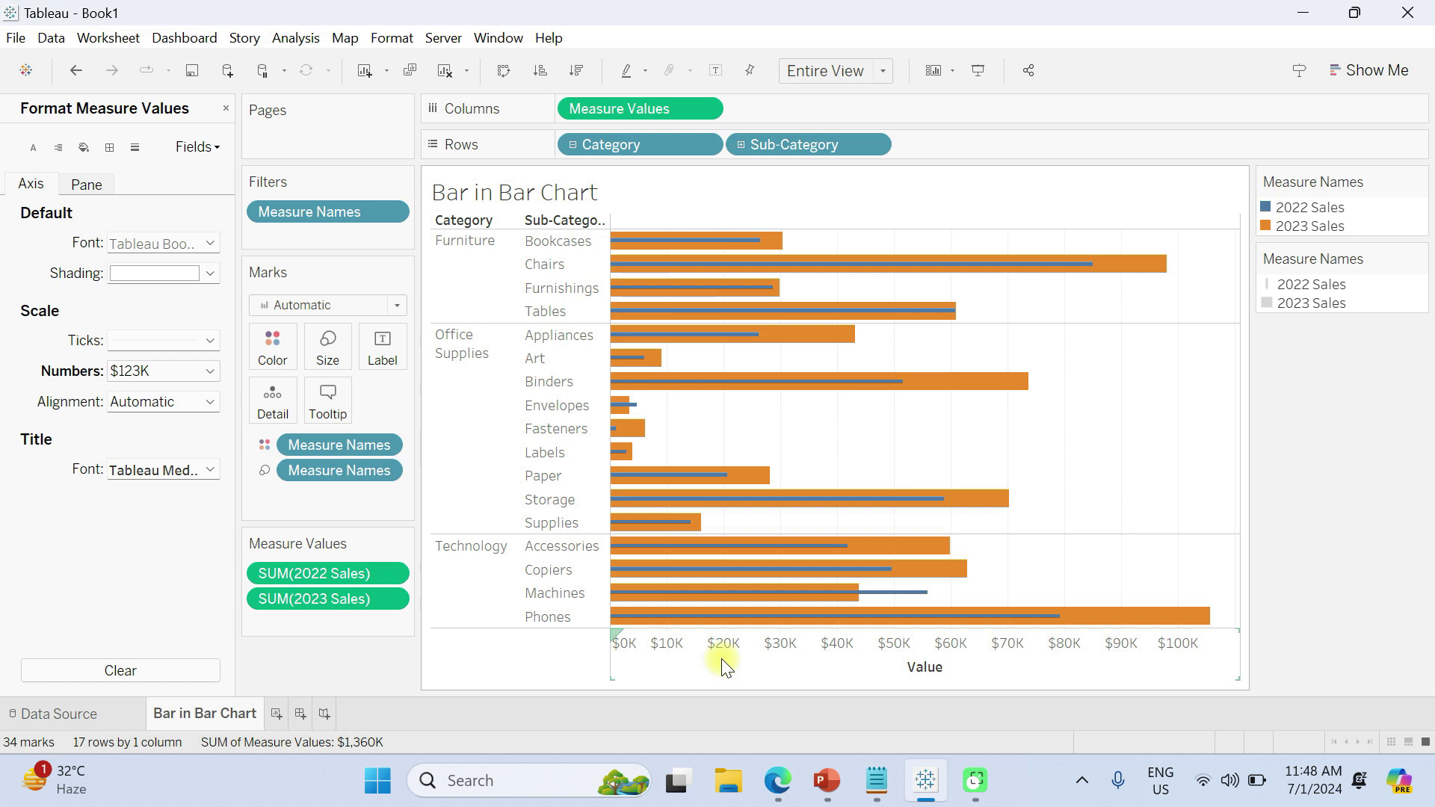
mouse_move(676, 340)
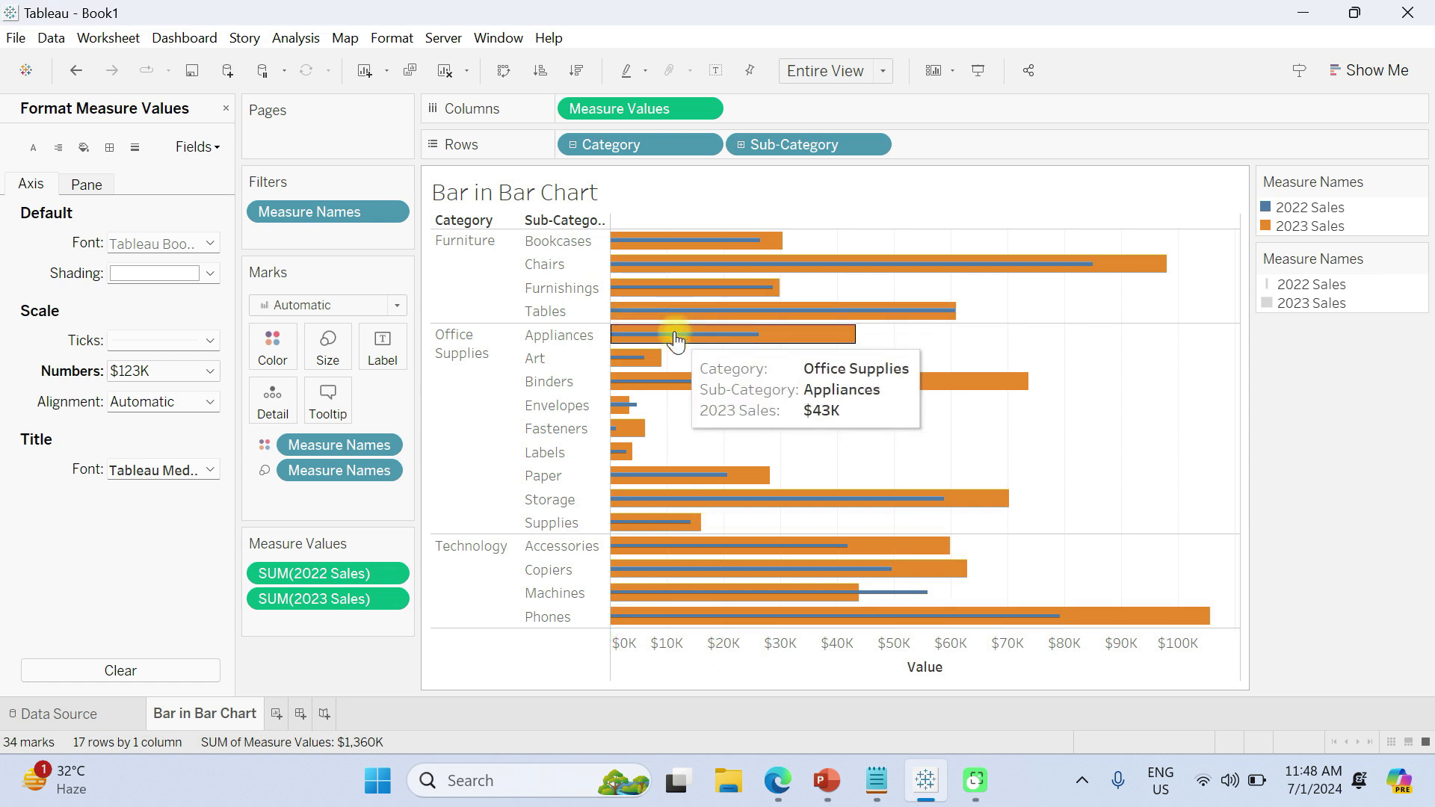